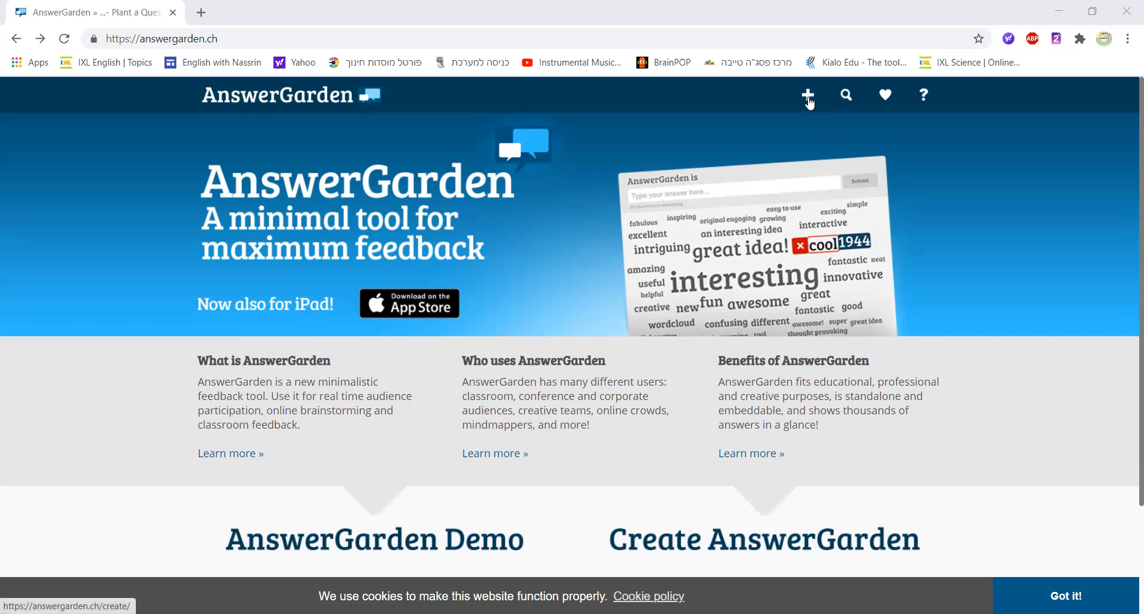
Step: Start a new AnswerGarden and enter "What qualities make a great teacher?" as its topic
click(809, 96)
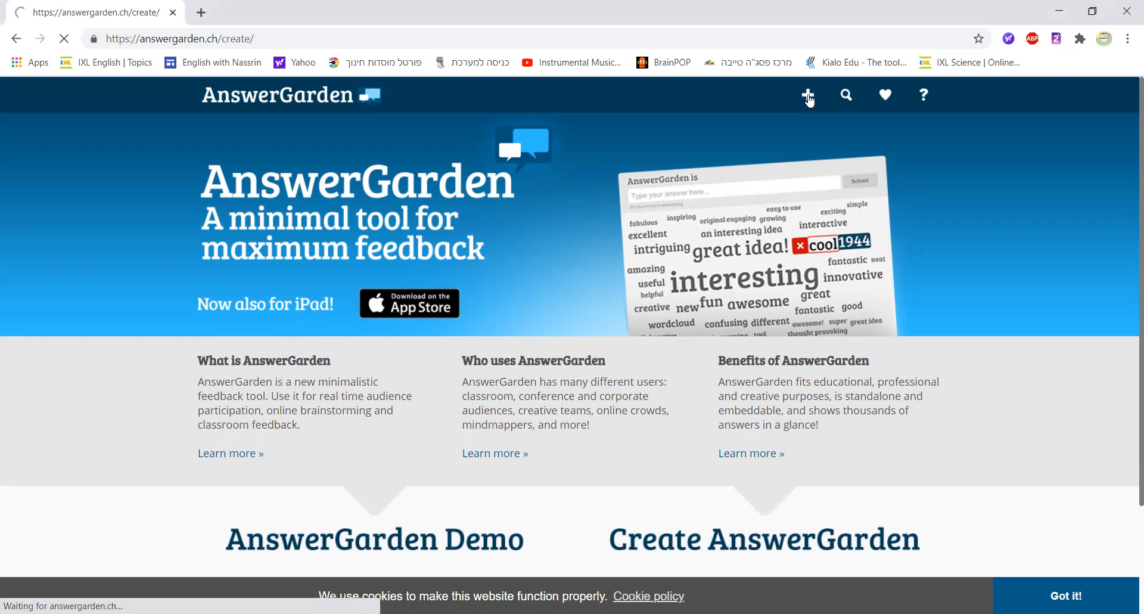
mouse_move(1128, 140)
mouse_down()
mouse_move(1126, 452)
mouse_move(1128, 123)
mouse_move(1126, 141)
mouse_up()
click(325, 342)
click(314, 383)
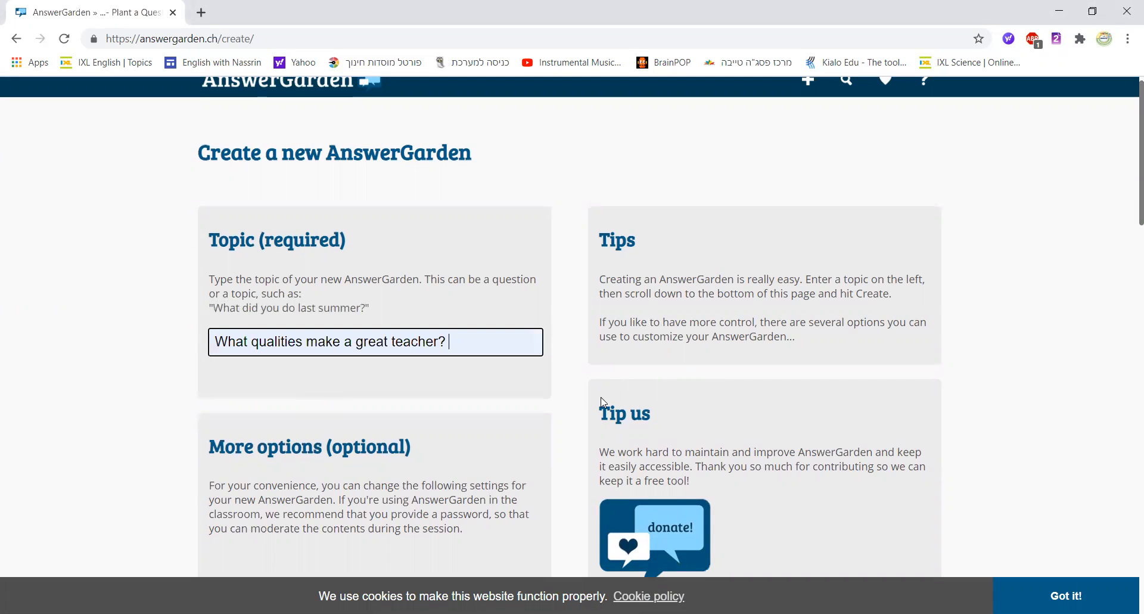
Step: Examine the optional settings for the new AnswerGarden, including the mode, answer length and admin password sections
drag(1128, 176, 1128, 192)
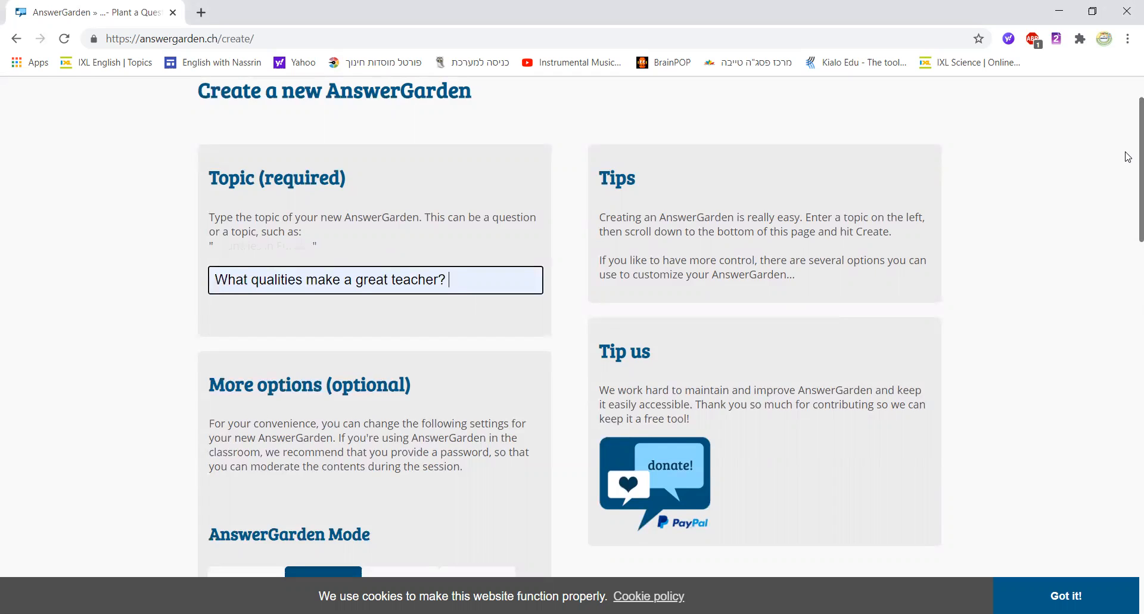
scroll(1128, 173, down, 1)
scroll(1129, 179, up, 2)
scroll(1127, 179, down, 4)
scroll(1128, 211, down, 1)
scroll(1128, 214, up, 1)
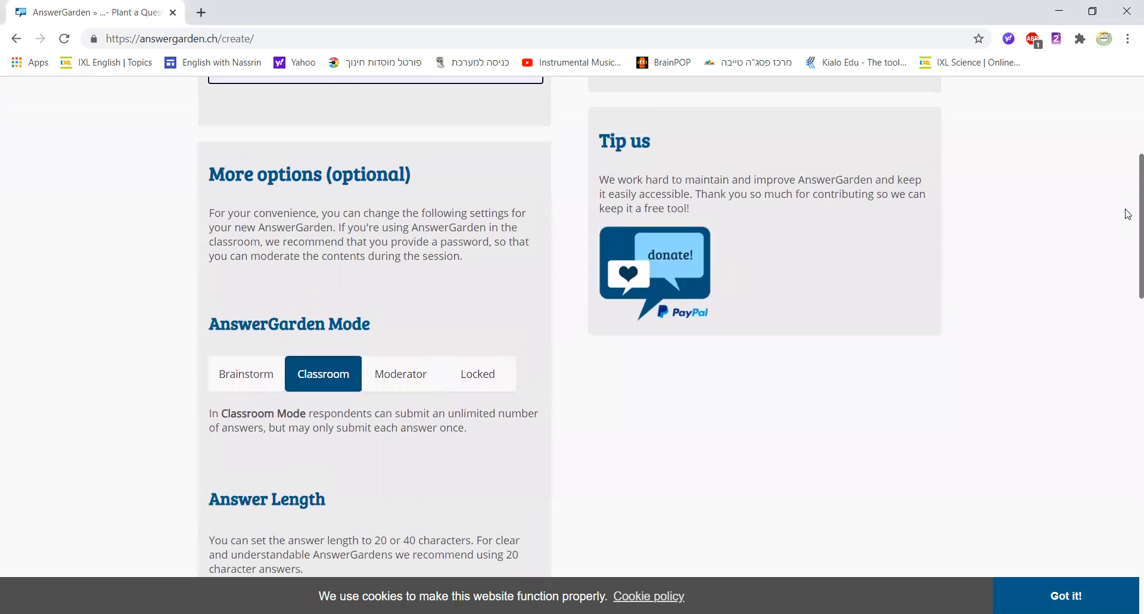
scroll(1128, 203, up, 2)
scroll(1128, 179, down, 2)
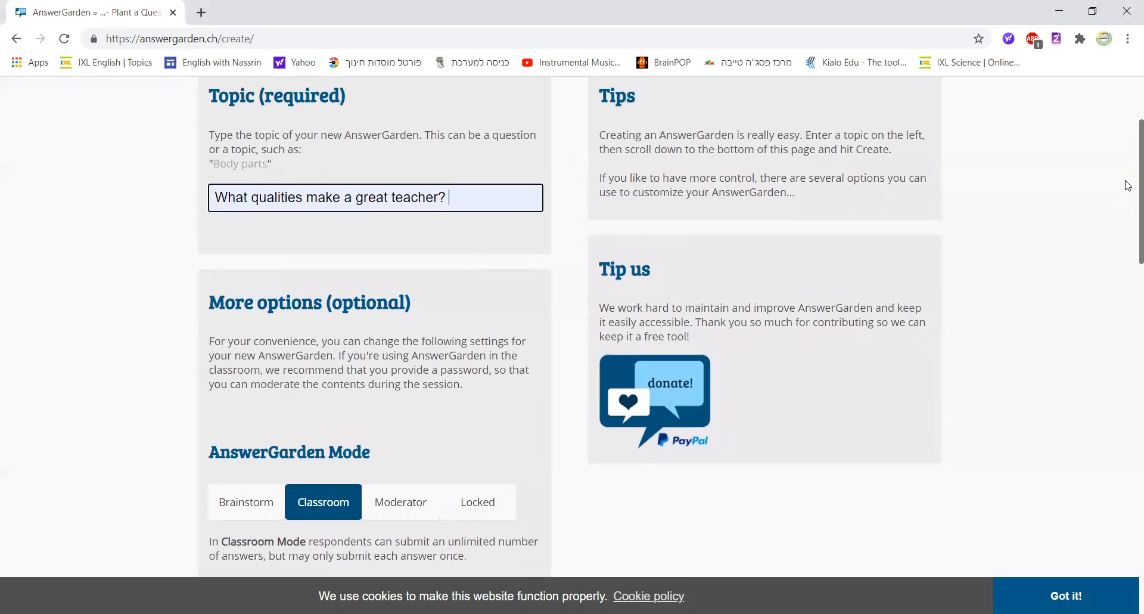
scroll(1128, 215, up, 1)
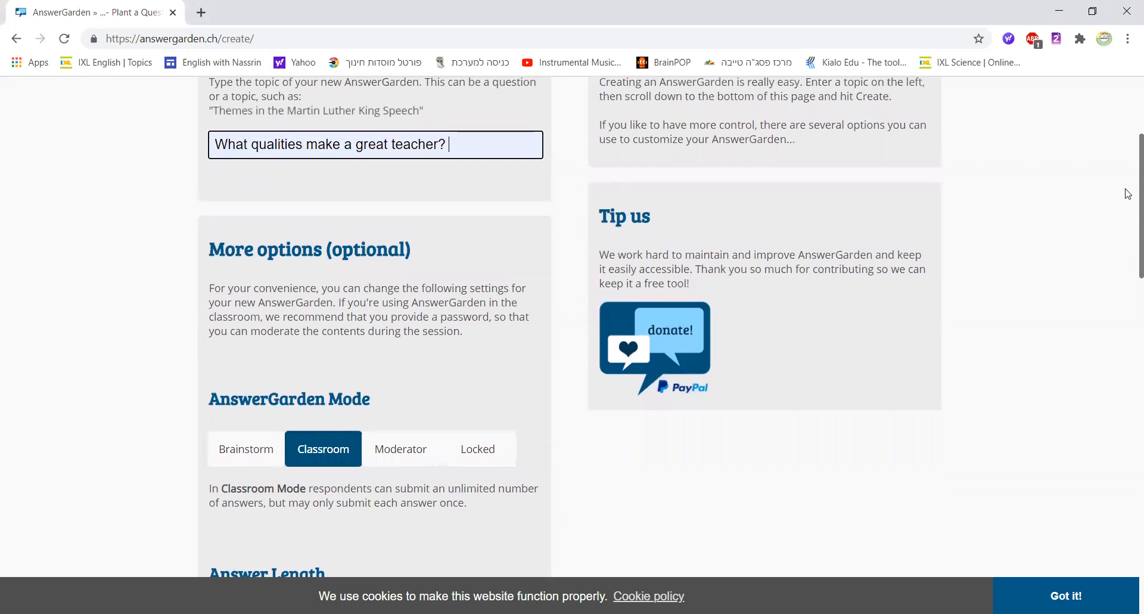
scroll(1128, 203, down, 2)
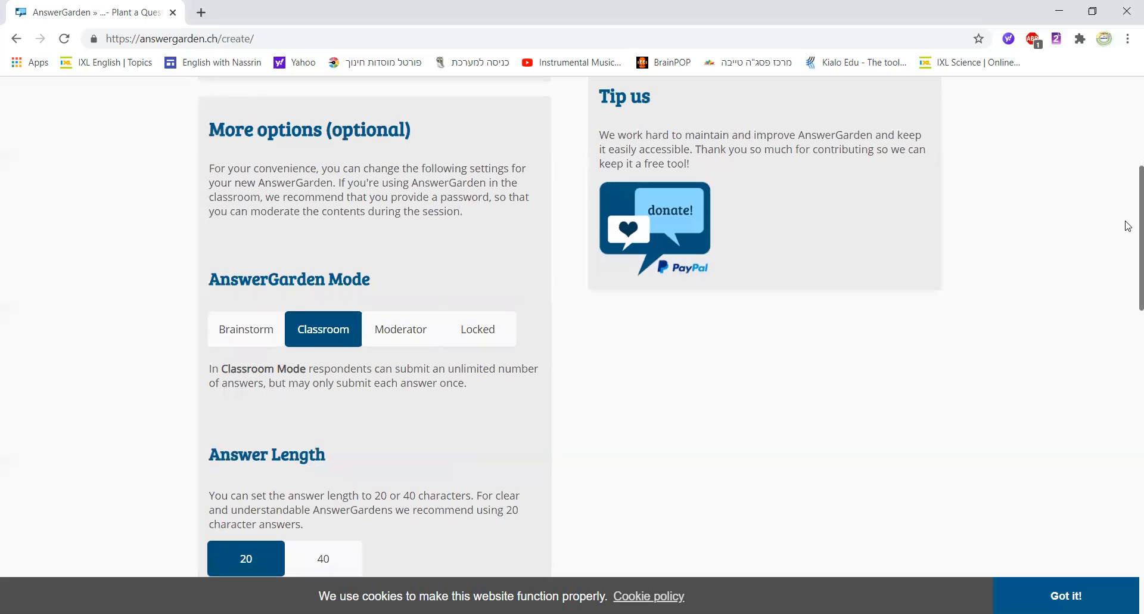
scroll(1128, 208, down, 10)
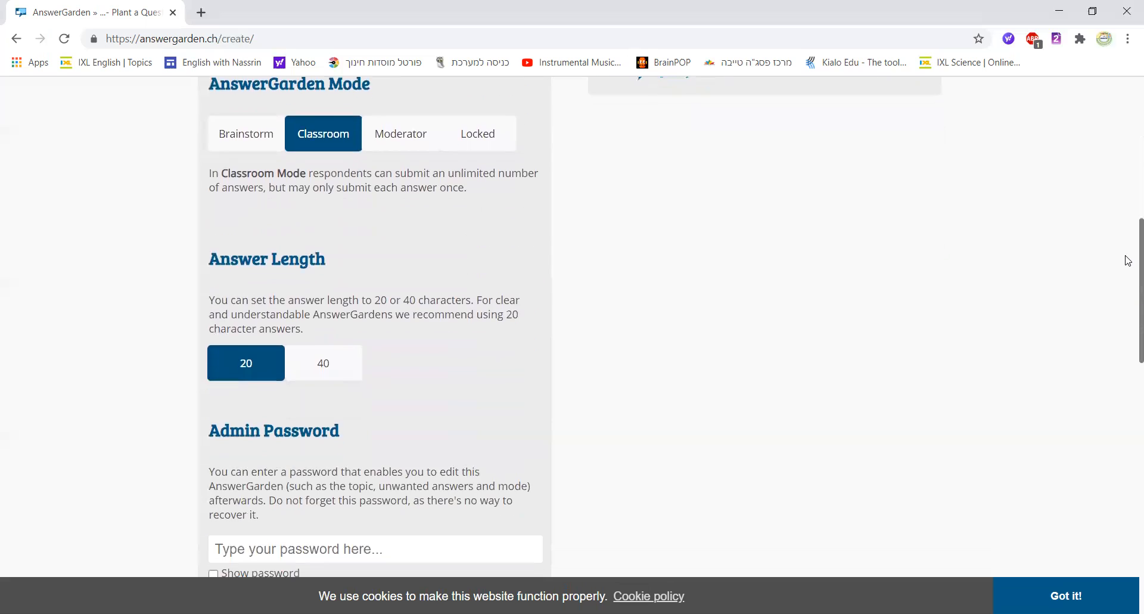
scroll(1128, 374, down, 2)
scroll(1126, 370, up, 8)
scroll(1125, 281, up, 5)
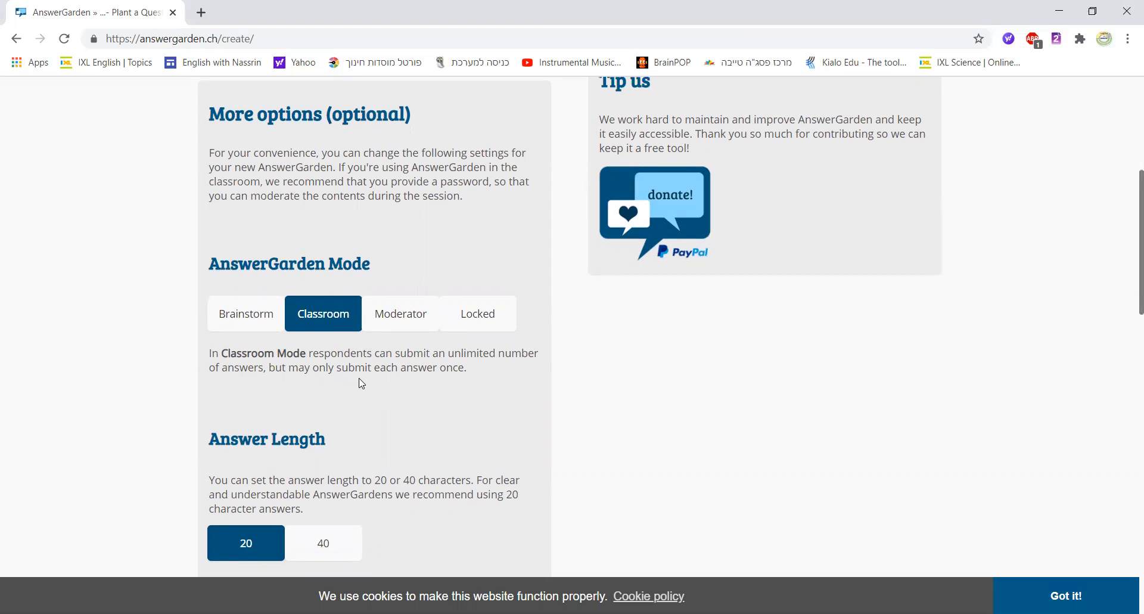
Step: Go through the Brainstorm, Classroom, Moderator and Locked modes and set the AnswerGarden mode to Brainstorm
click(248, 321)
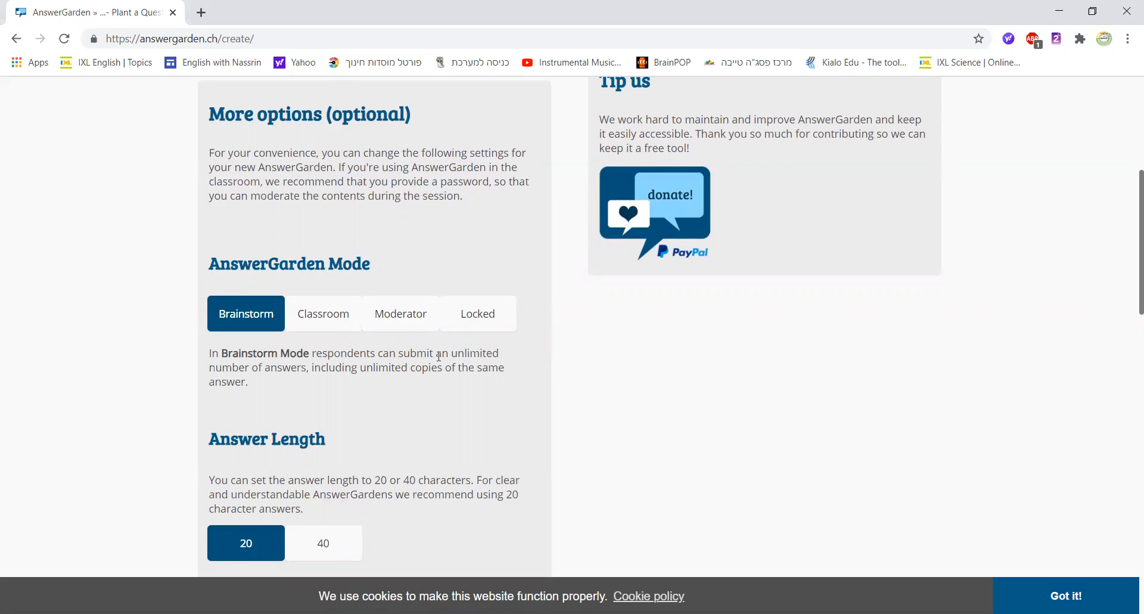
click(316, 325)
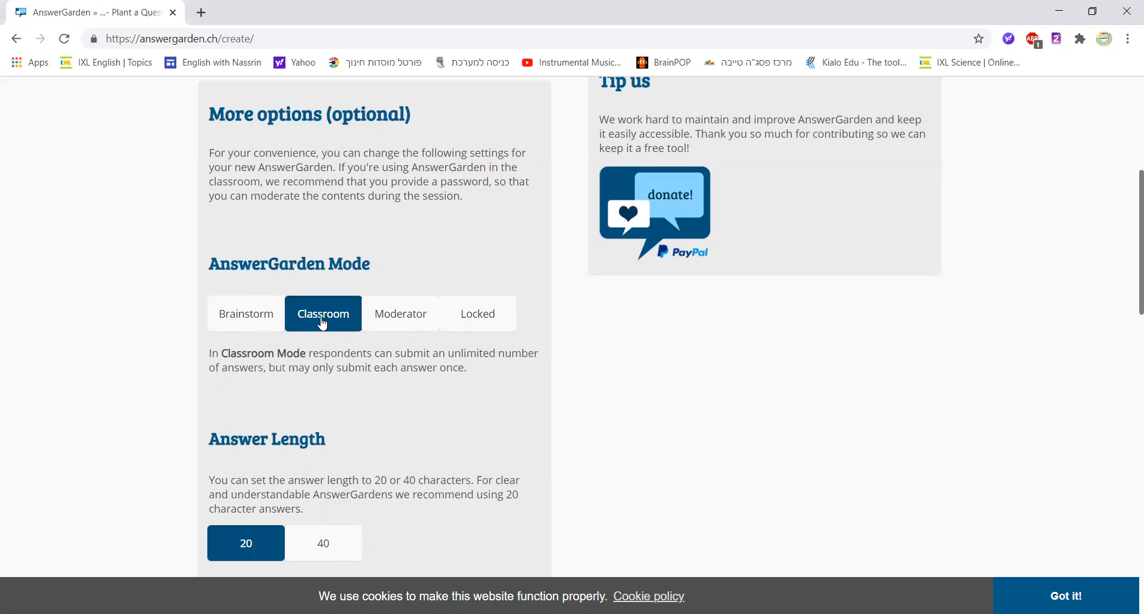
click(402, 323)
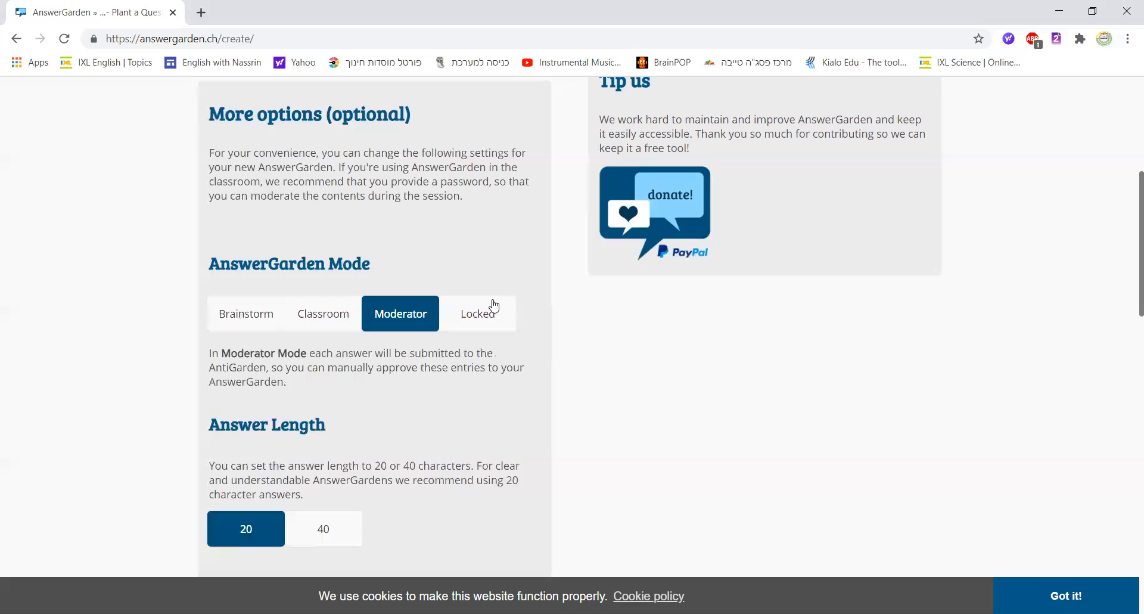
click(483, 314)
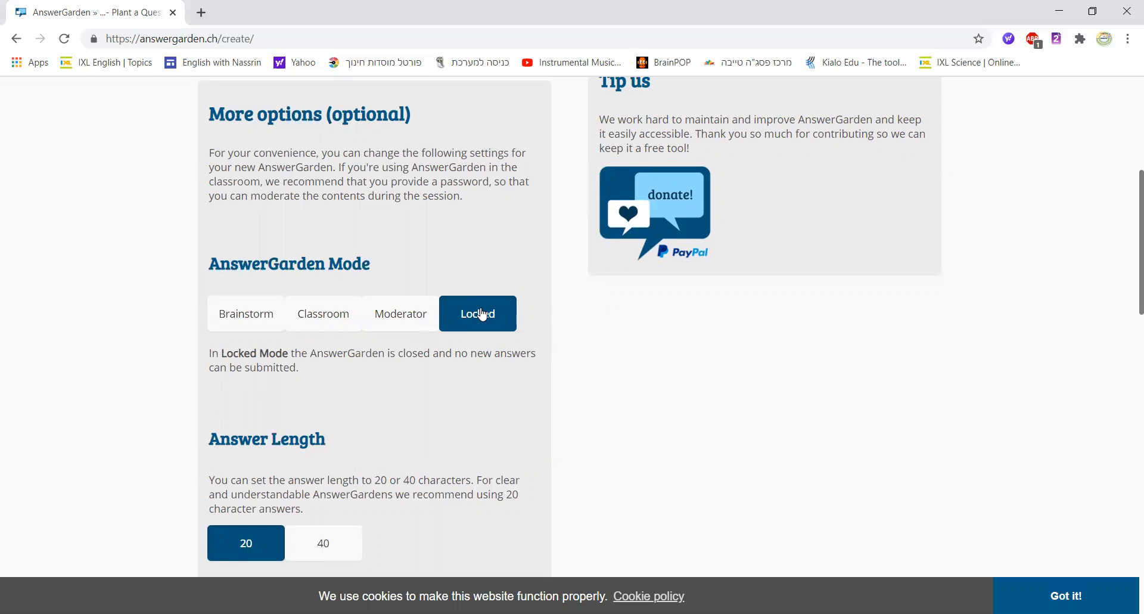
click(240, 316)
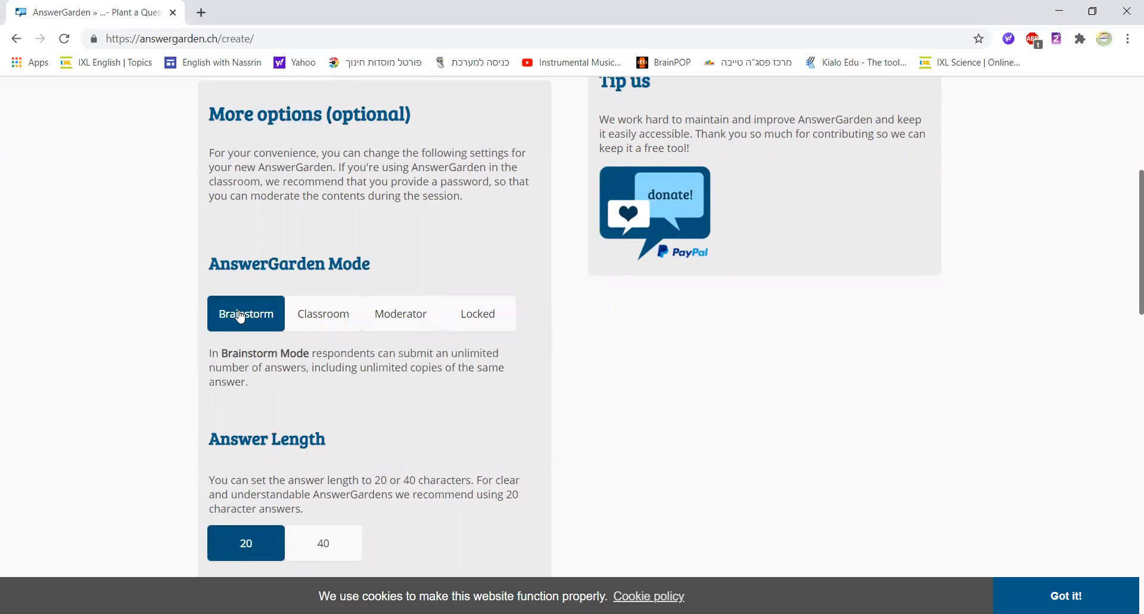
Step: Enter an admin password for the new AnswerGarden
scroll(1129, 283, down, 3)
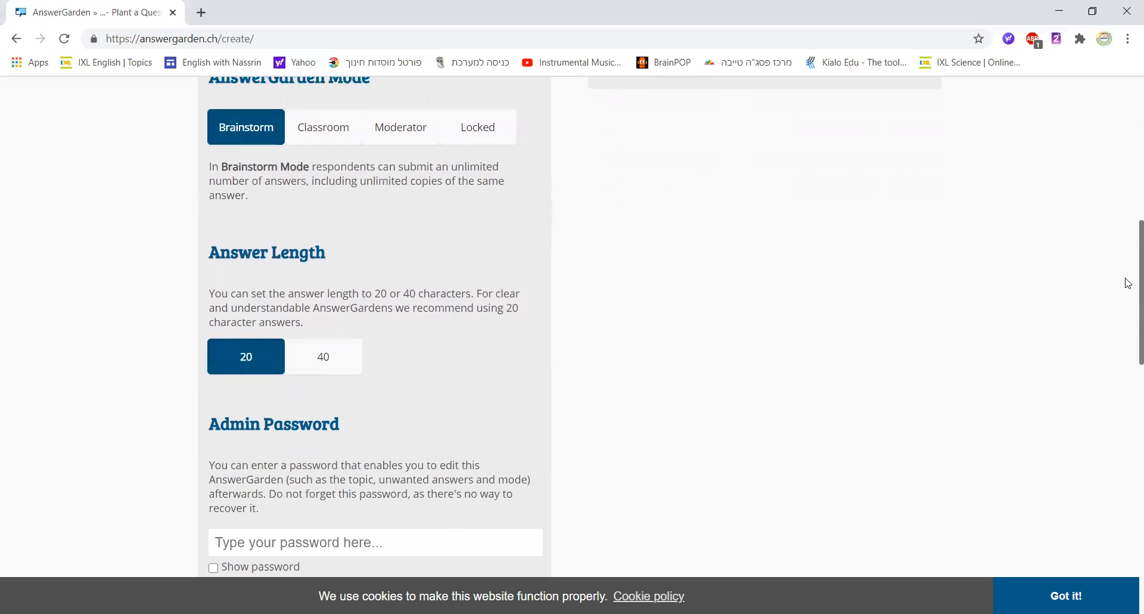
scroll(1129, 284, down, 2)
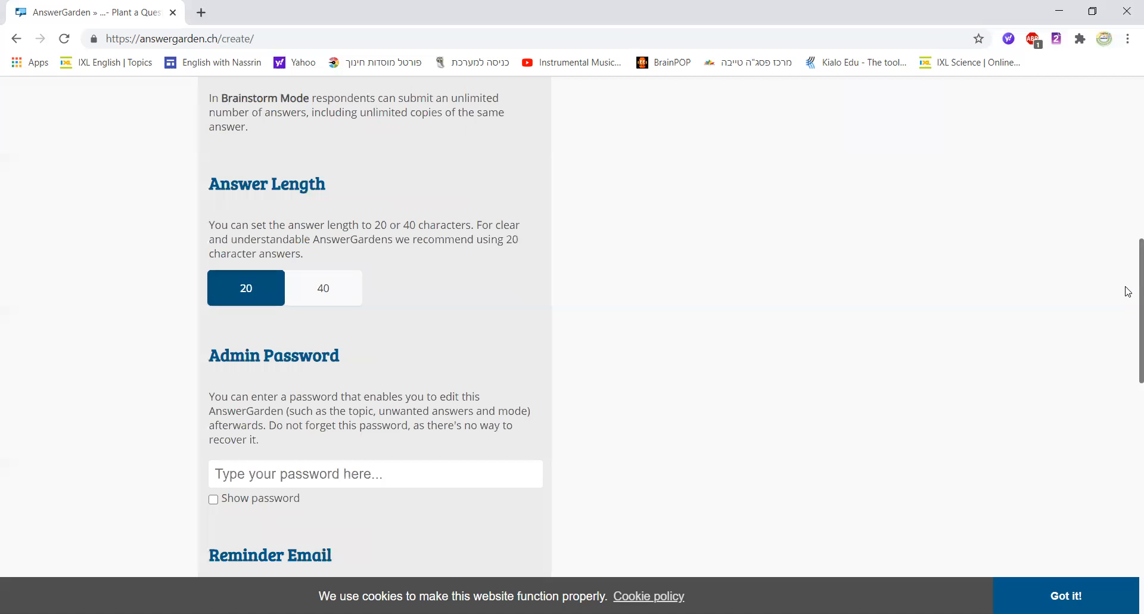
scroll(1128, 291, down, 2)
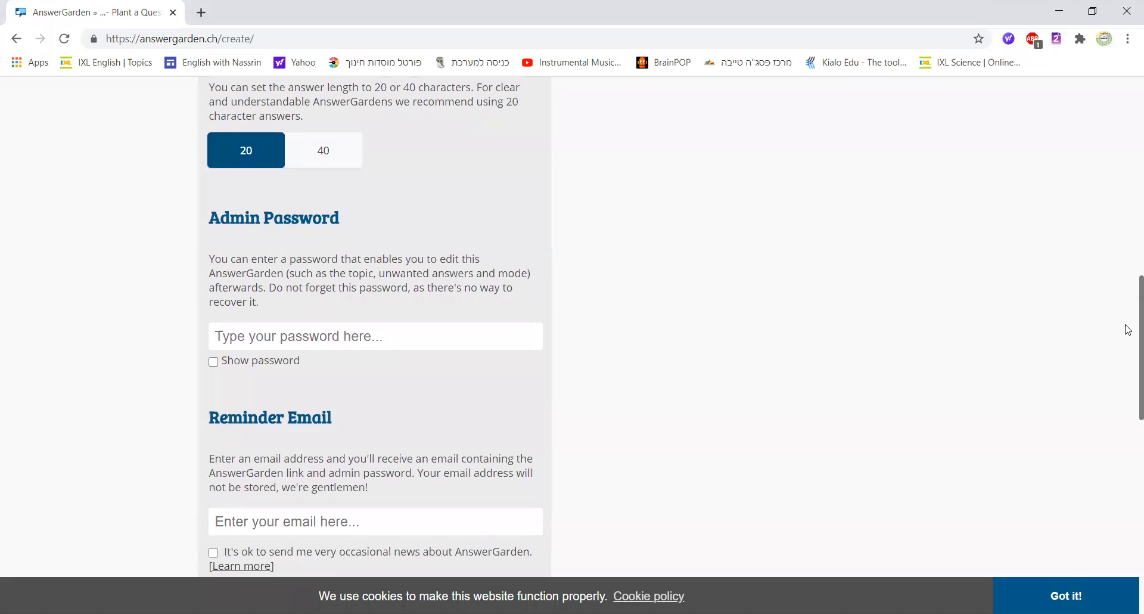
scroll(1128, 333, down, 1)
scroll(1128, 341, down, 1)
scroll(1127, 325, up, 1)
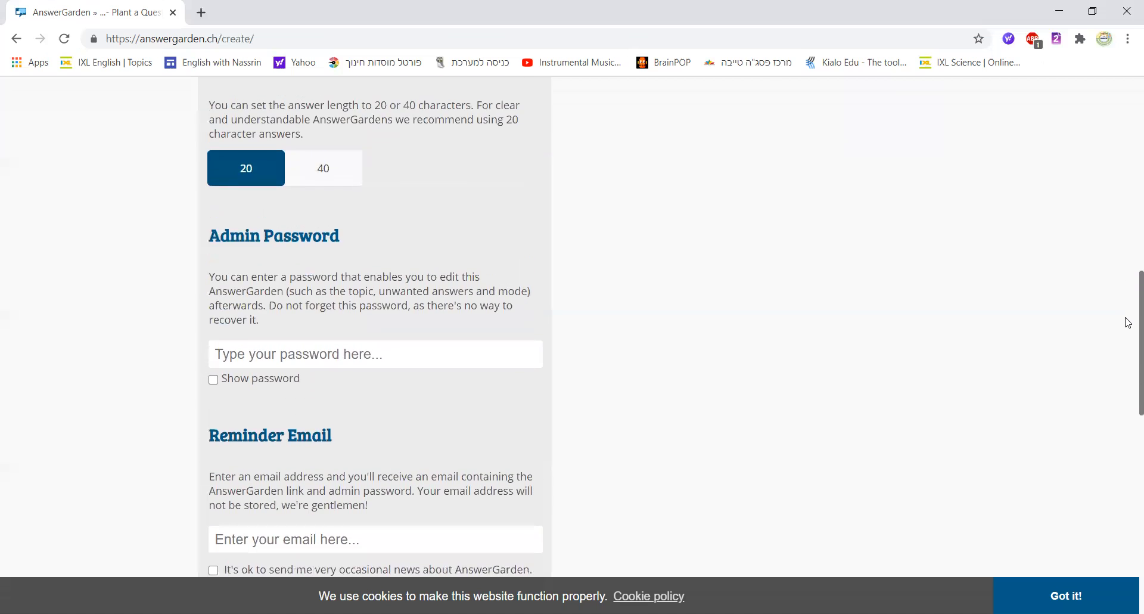
scroll(1127, 324, down, 1)
scroll(1128, 343, down, 1)
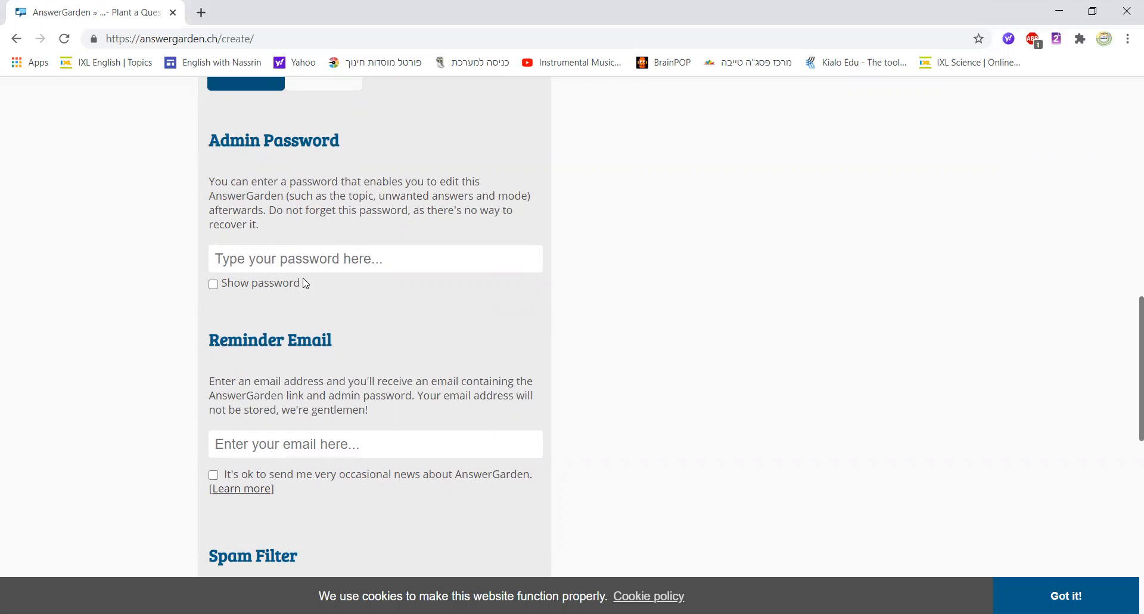
click(295, 261)
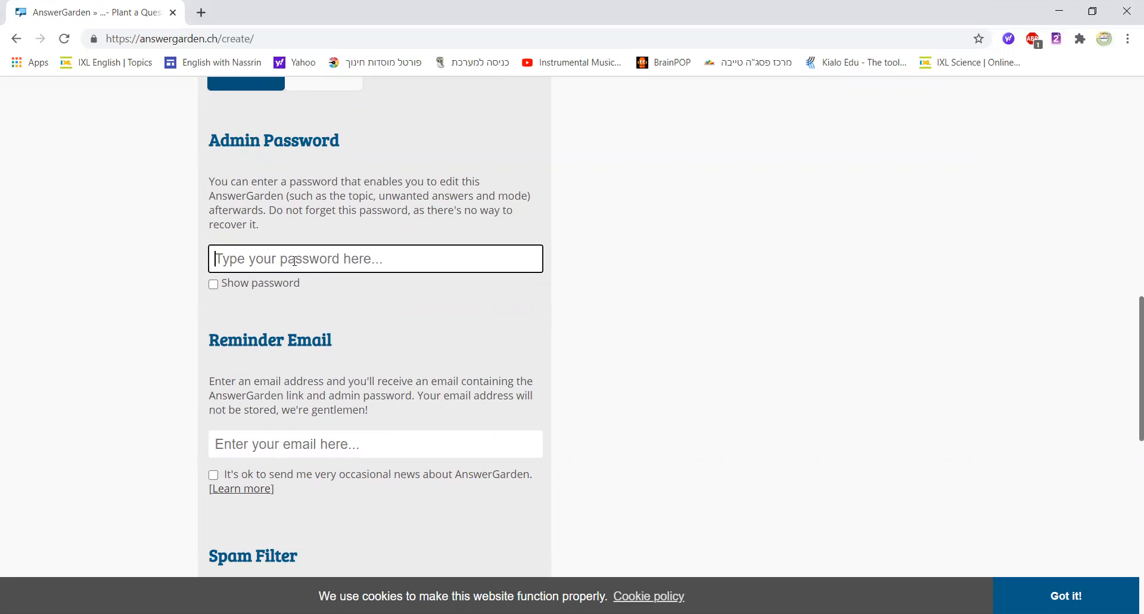
text(a)
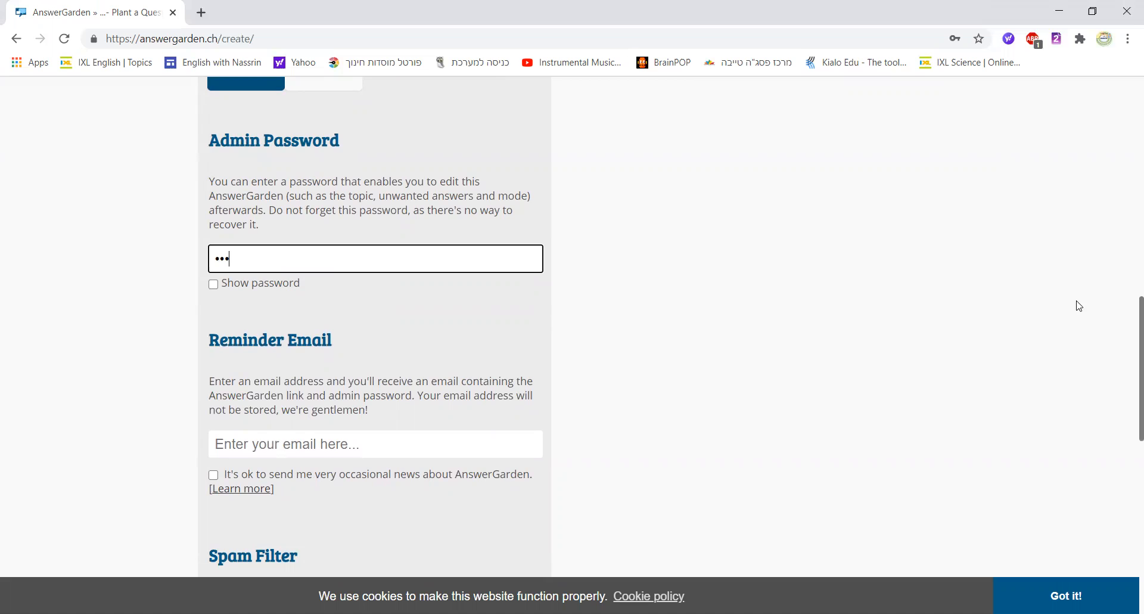
Step: Leave the reminder email blank and turn on the spam filter for unwanted answers
scroll(1128, 311, down, 2)
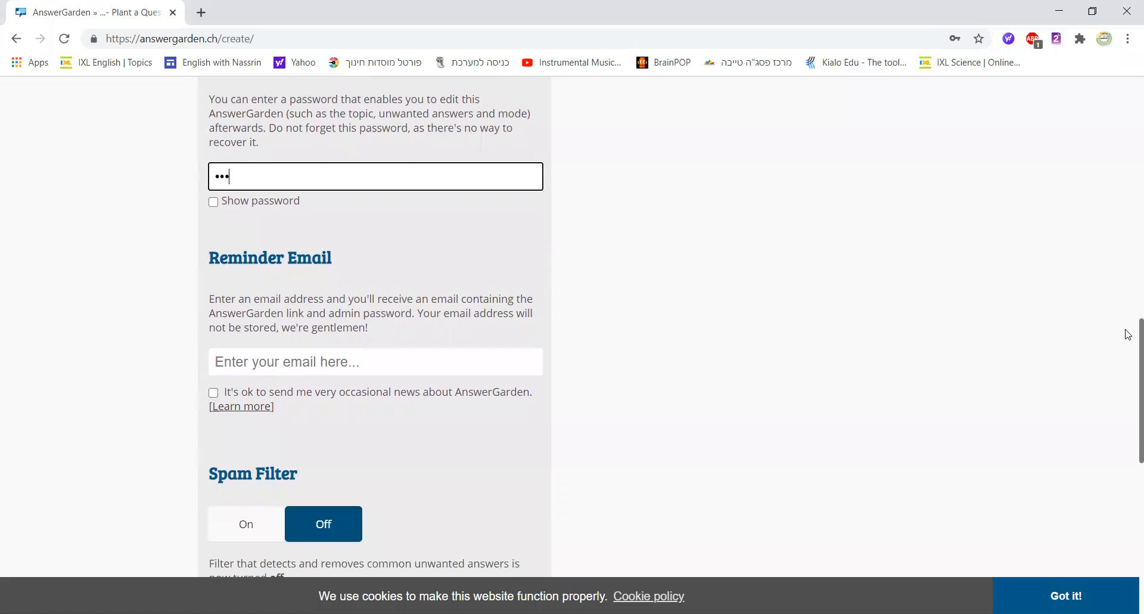
scroll(1129, 353, down, 1)
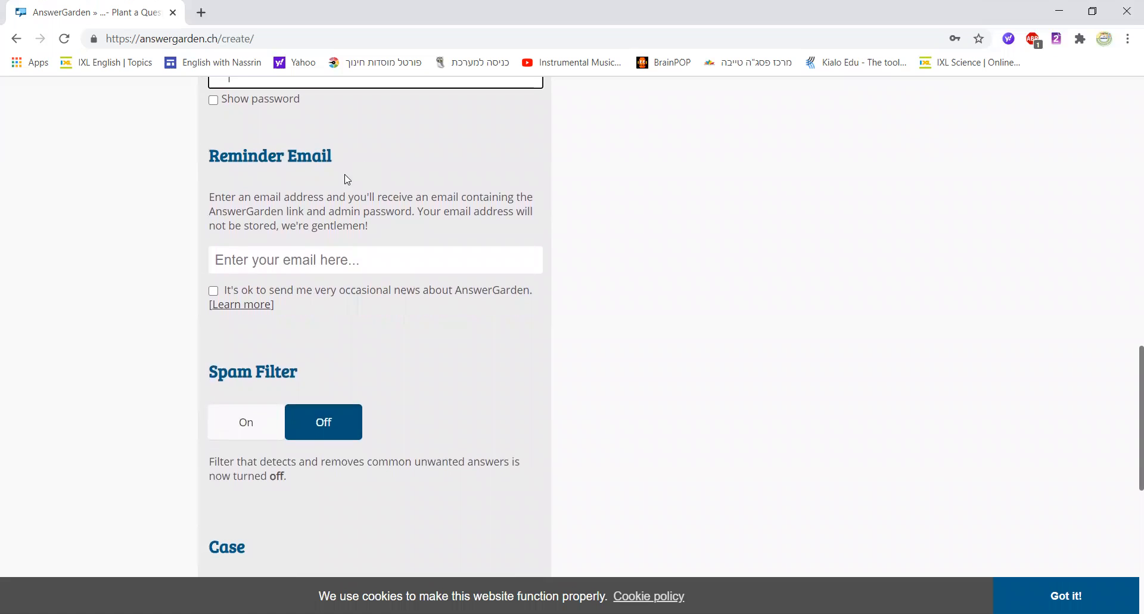
click(294, 259)
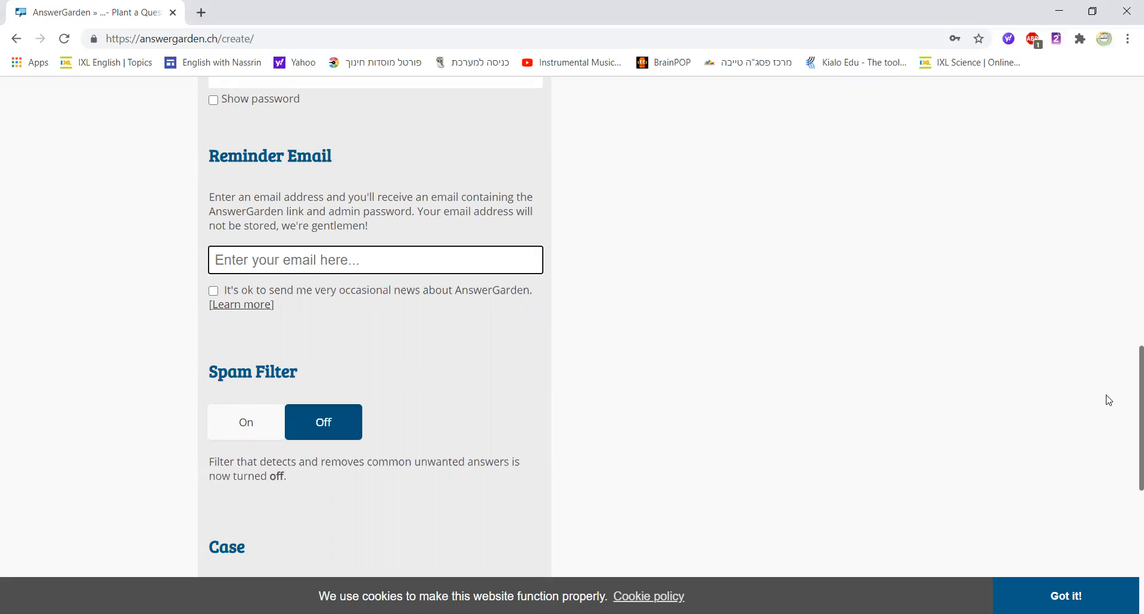
scroll(1127, 418, down, 2)
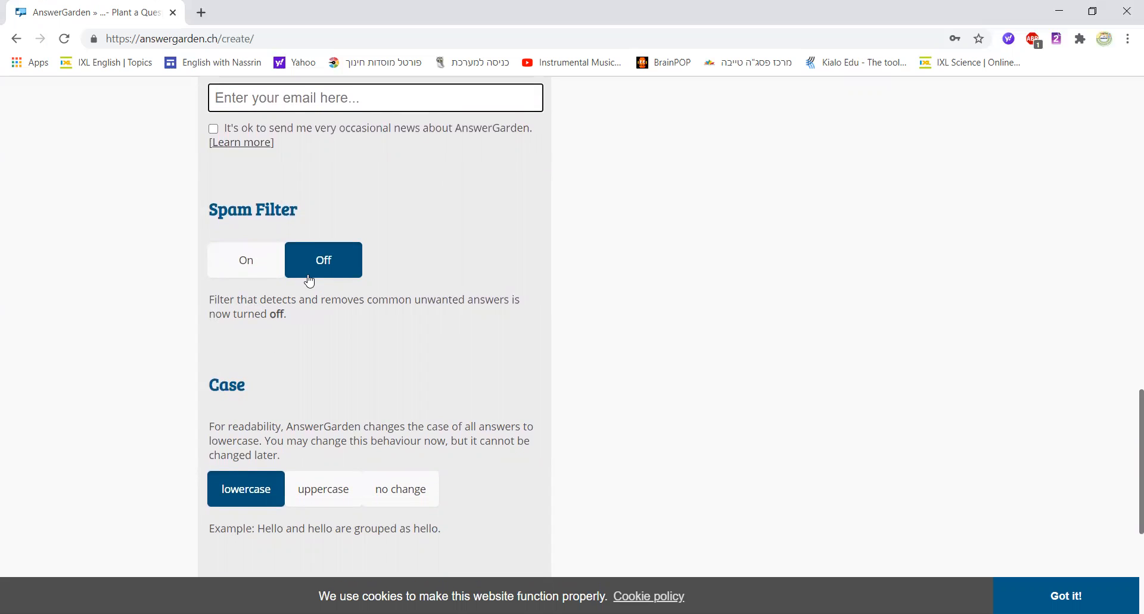
click(236, 261)
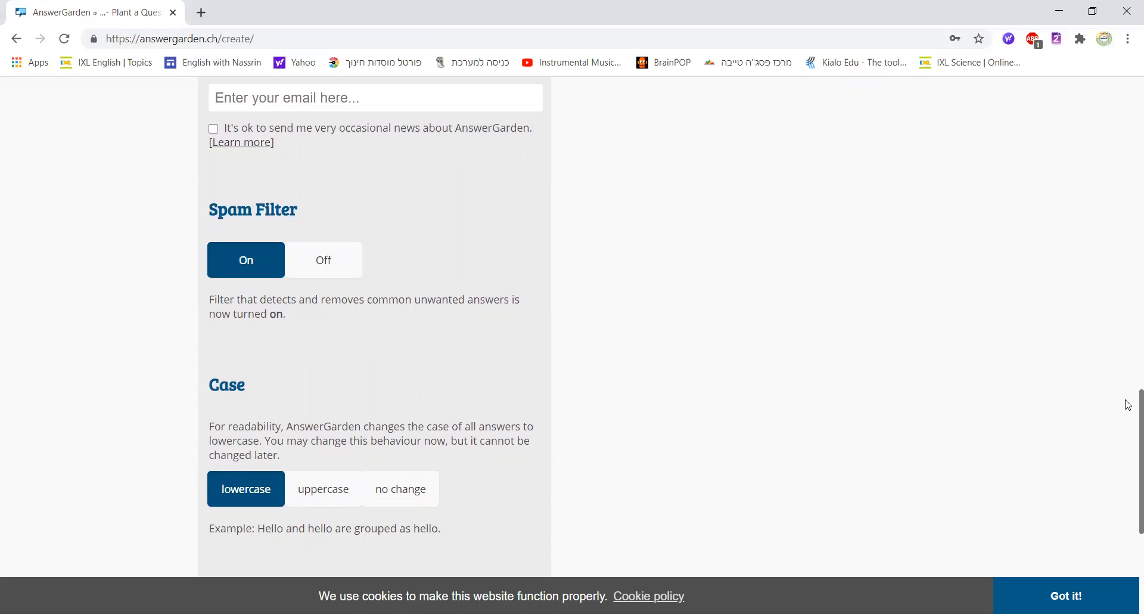
Step: Set the local discoverability to Hidden and create the AnswerGarden
scroll(1128, 410, down, 3)
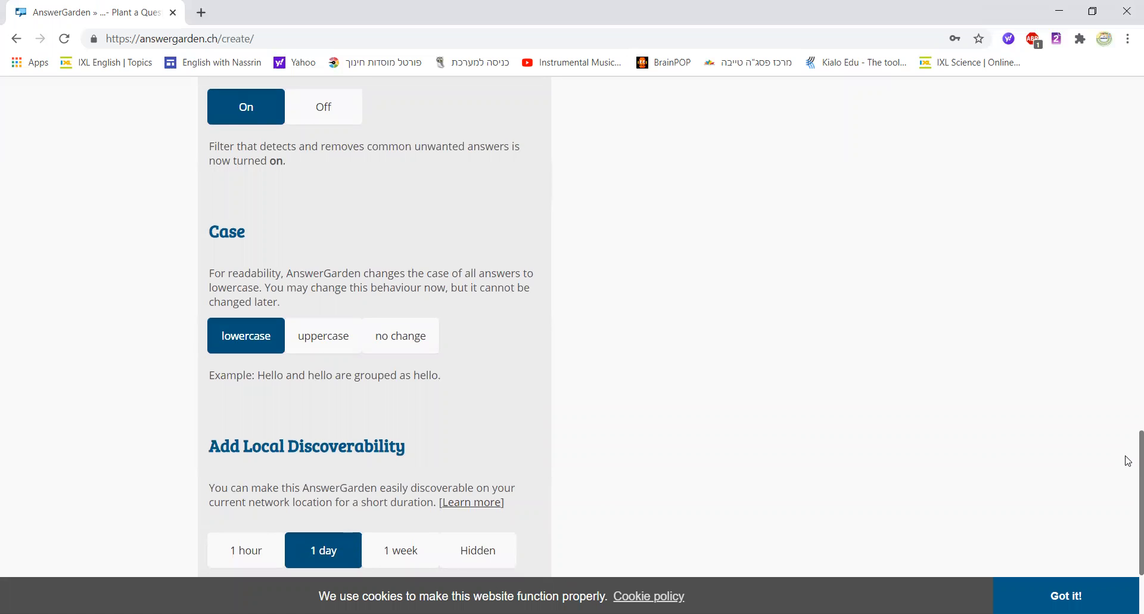
scroll(1128, 462, down, 1)
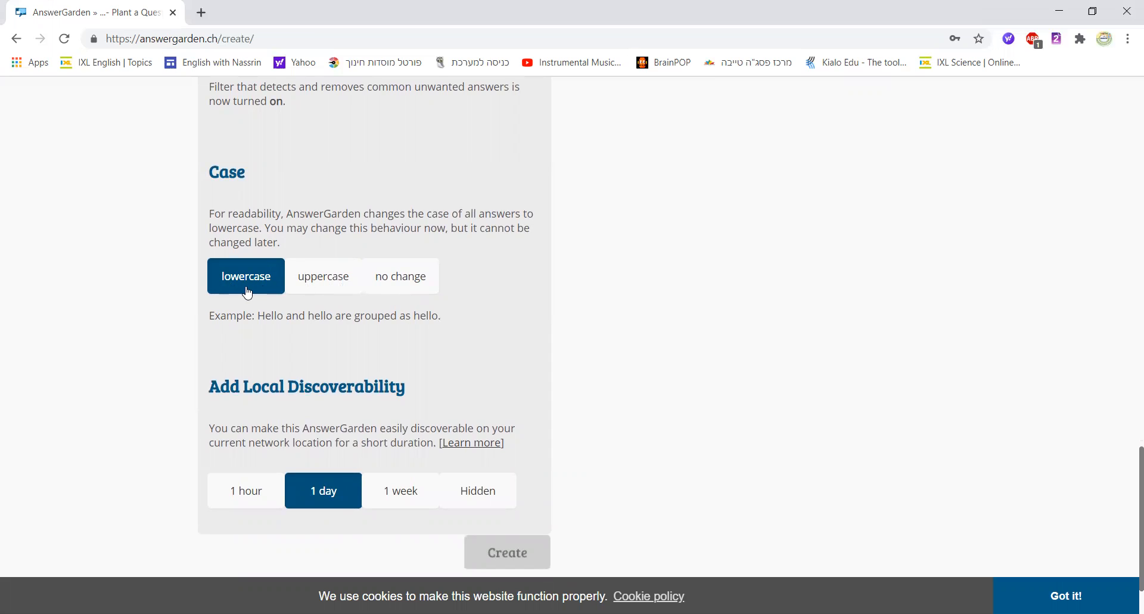
scroll(1128, 483, down, 2)
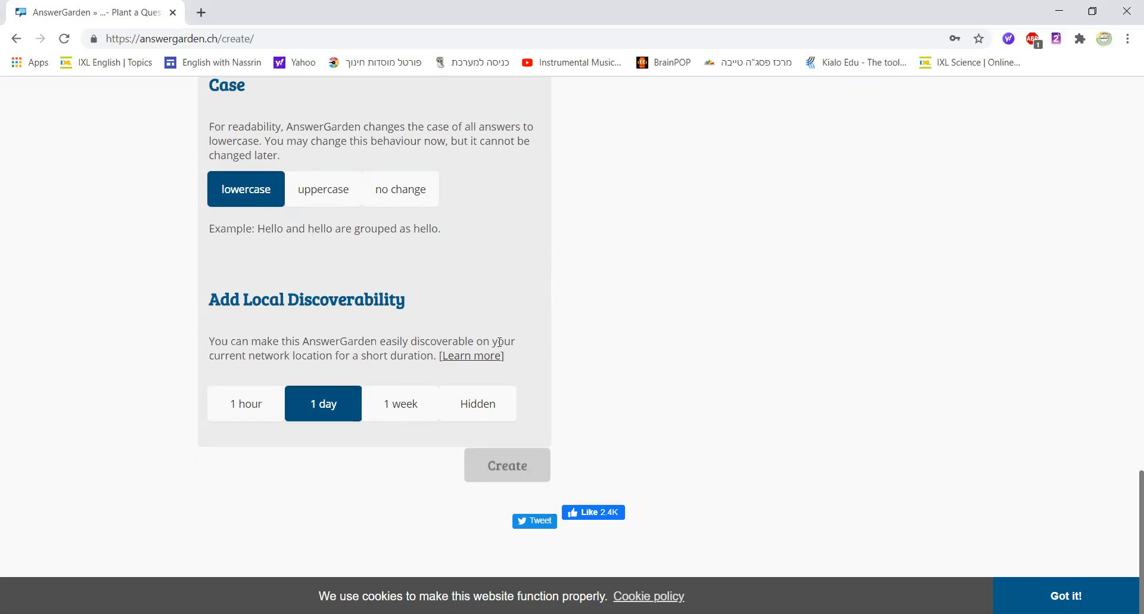
click(482, 413)
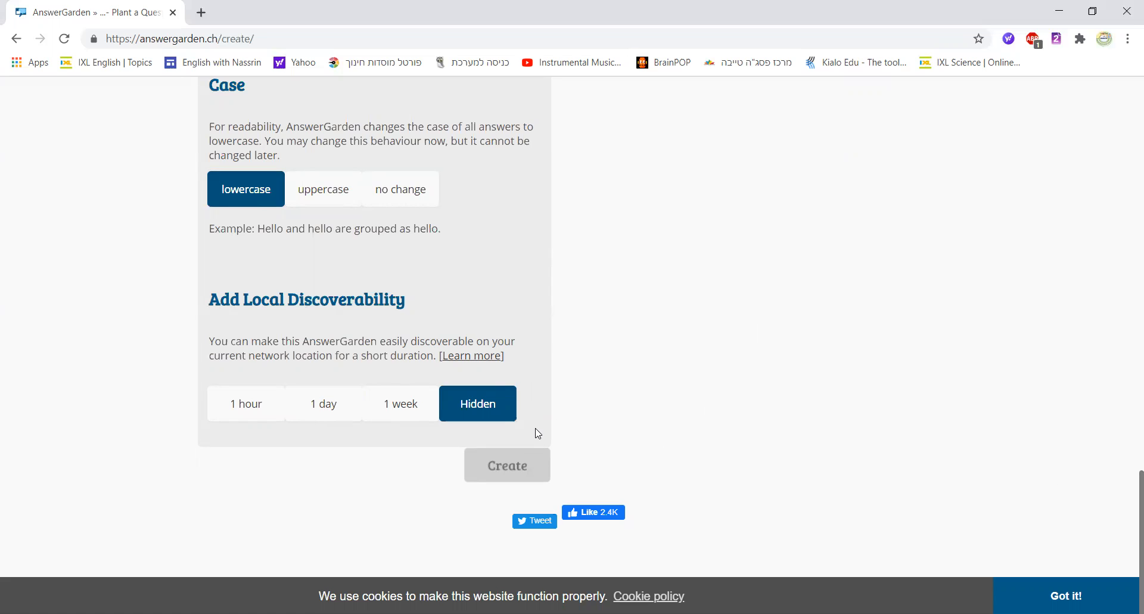
click(501, 471)
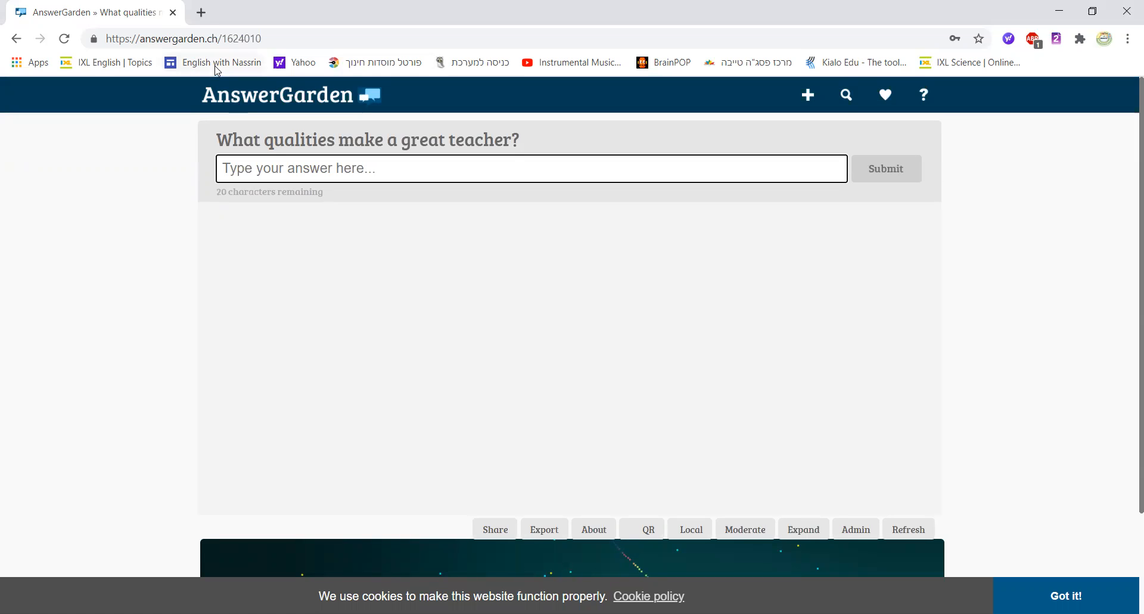
Step: Copy the new AnswerGarden's web address and open it in a second browser tab
click(203, 41)
right_click(202, 41)
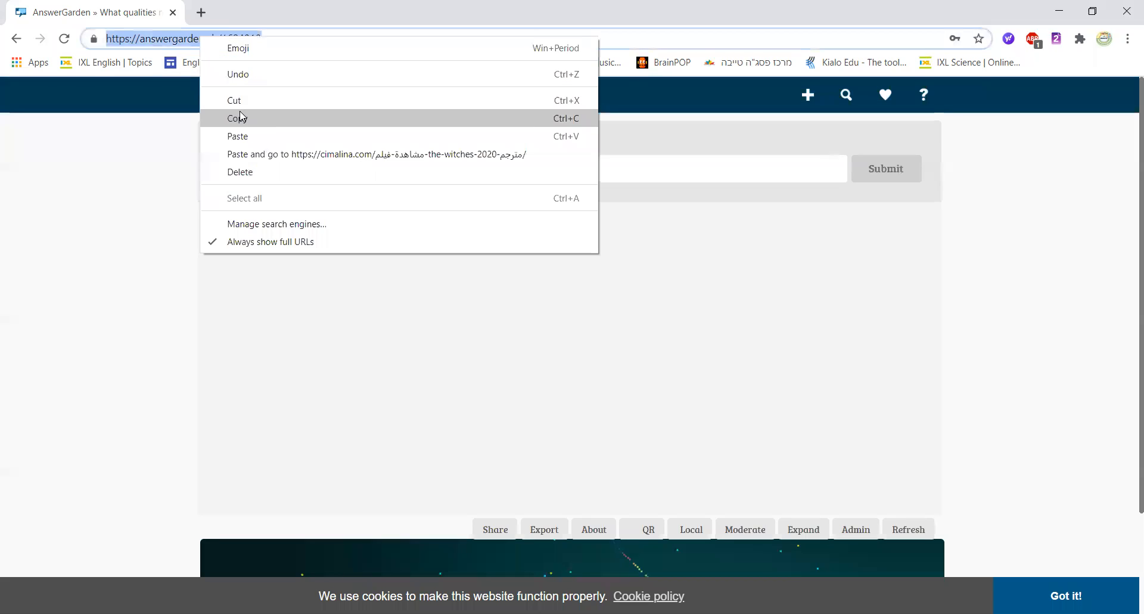
click(241, 116)
click(201, 12)
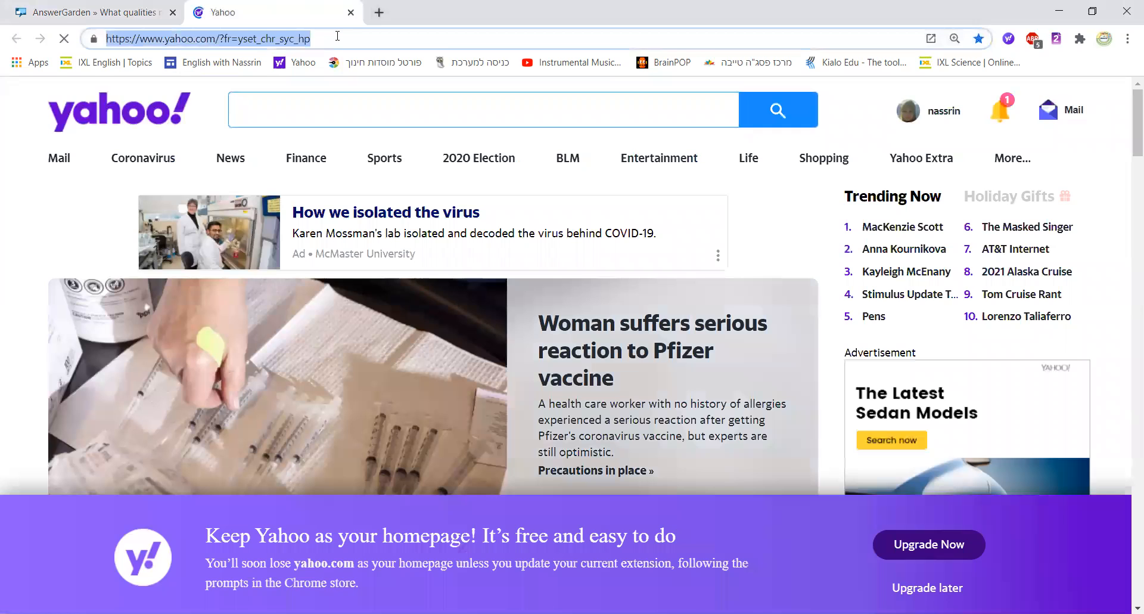
click(337, 37)
key(ctrl+v)
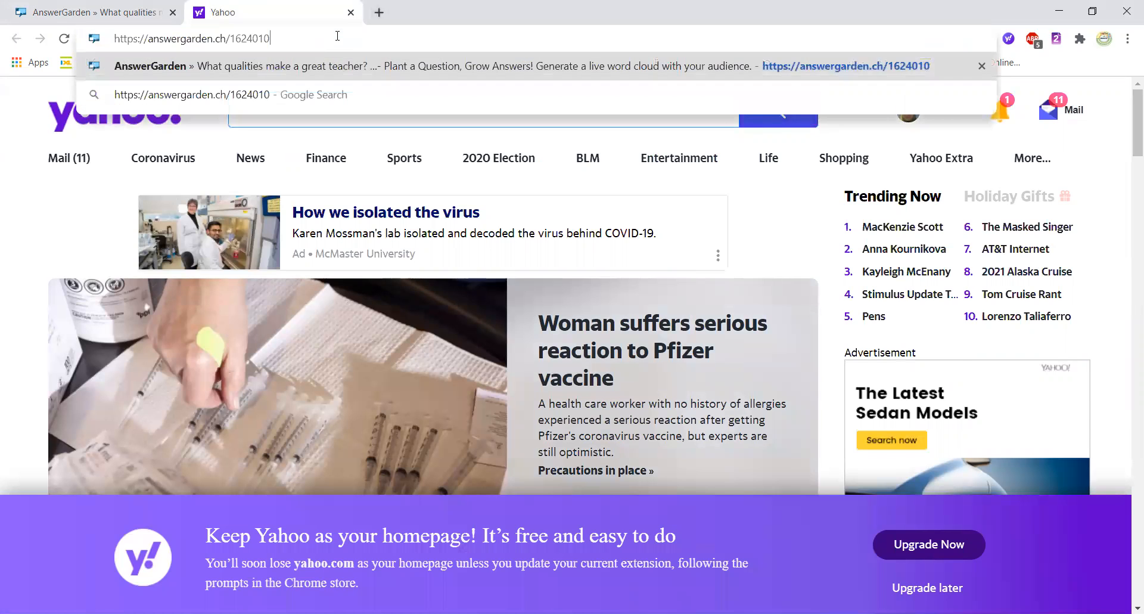
key(Return)
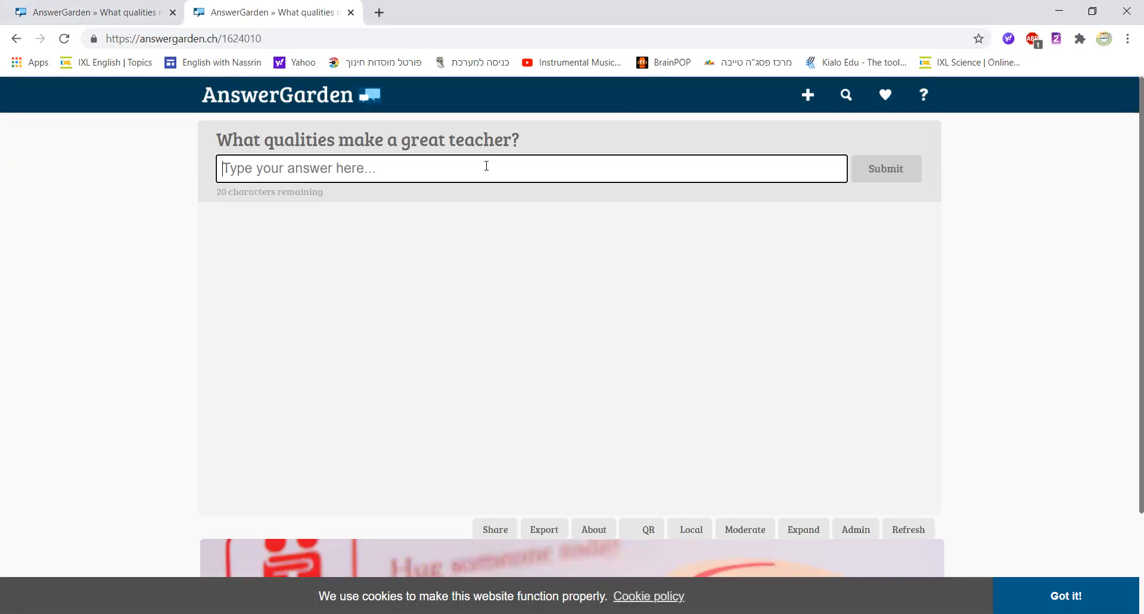
Step: Submit "understanding" as the first answer to the question about a great teacher's qualities
click(656, 24)
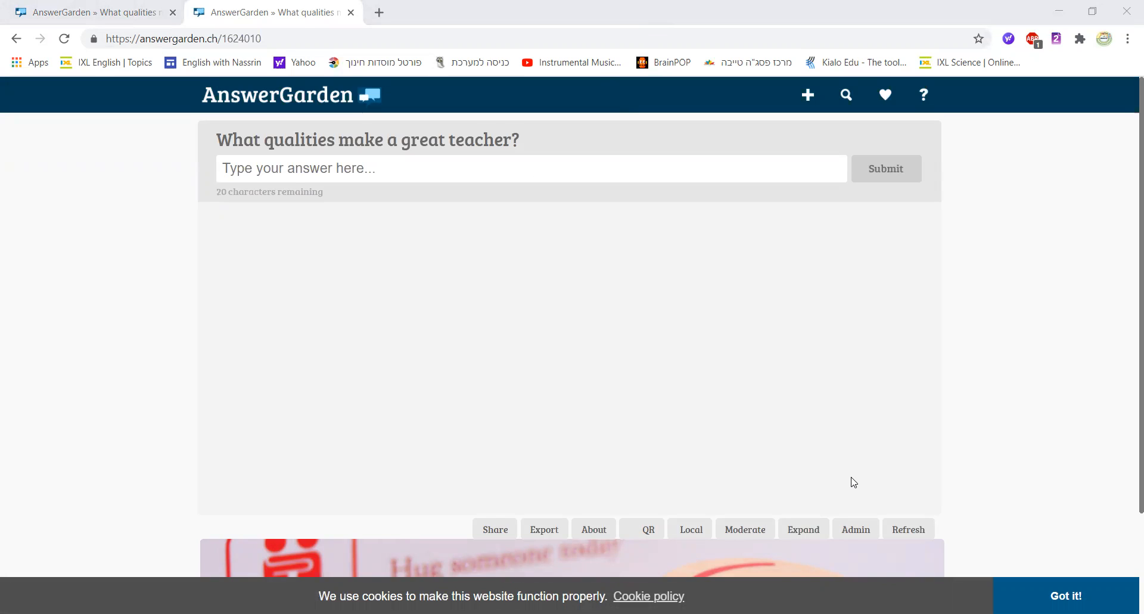
click(356, 173)
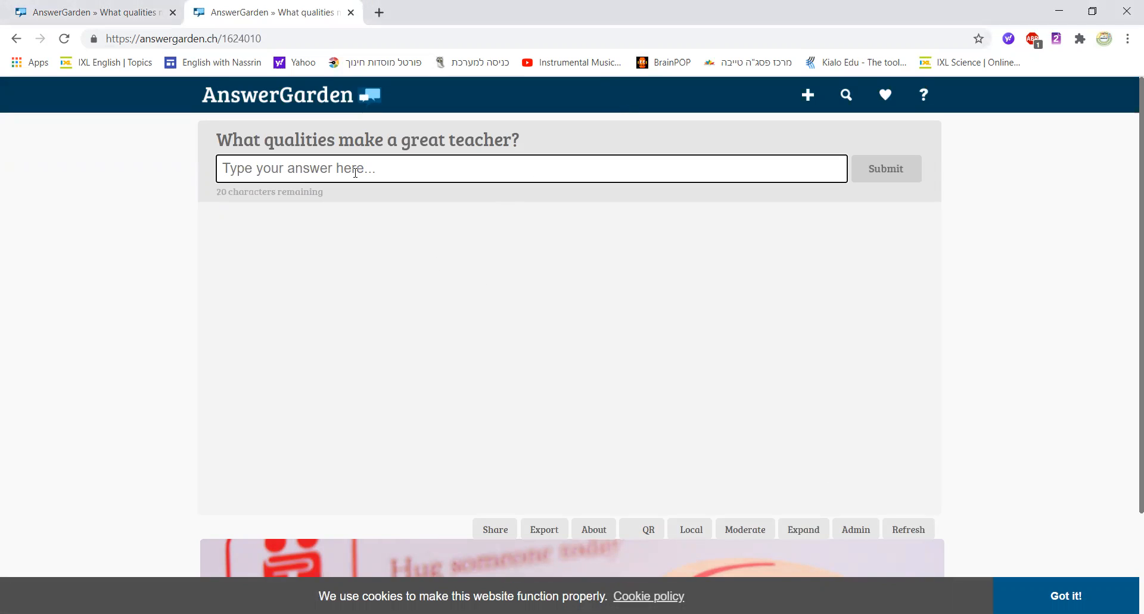
text(unders)
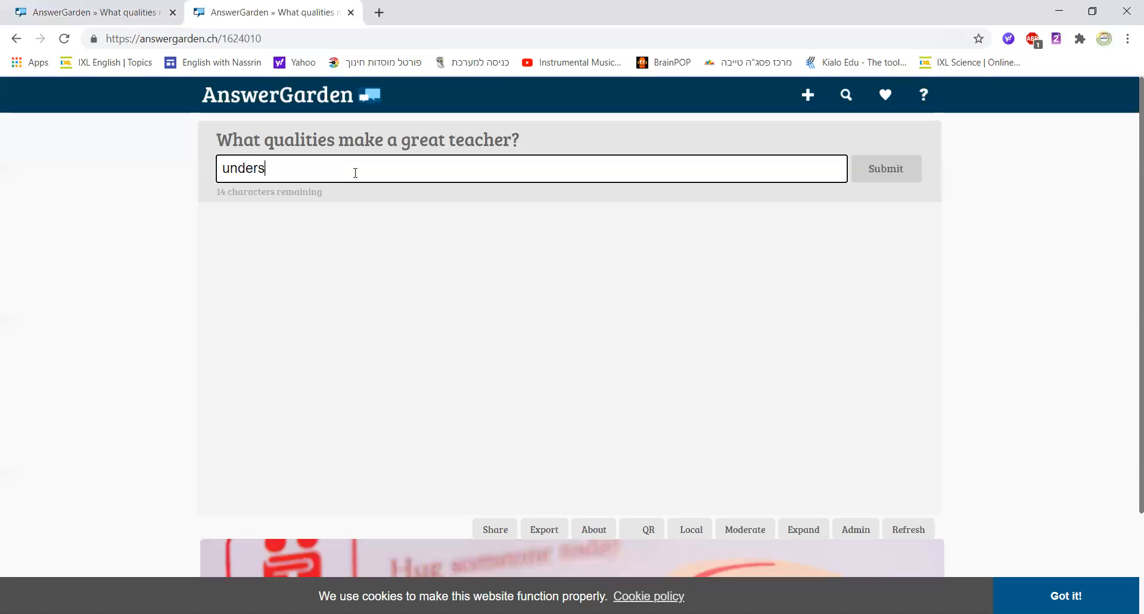
text(tanding)
key(Return)
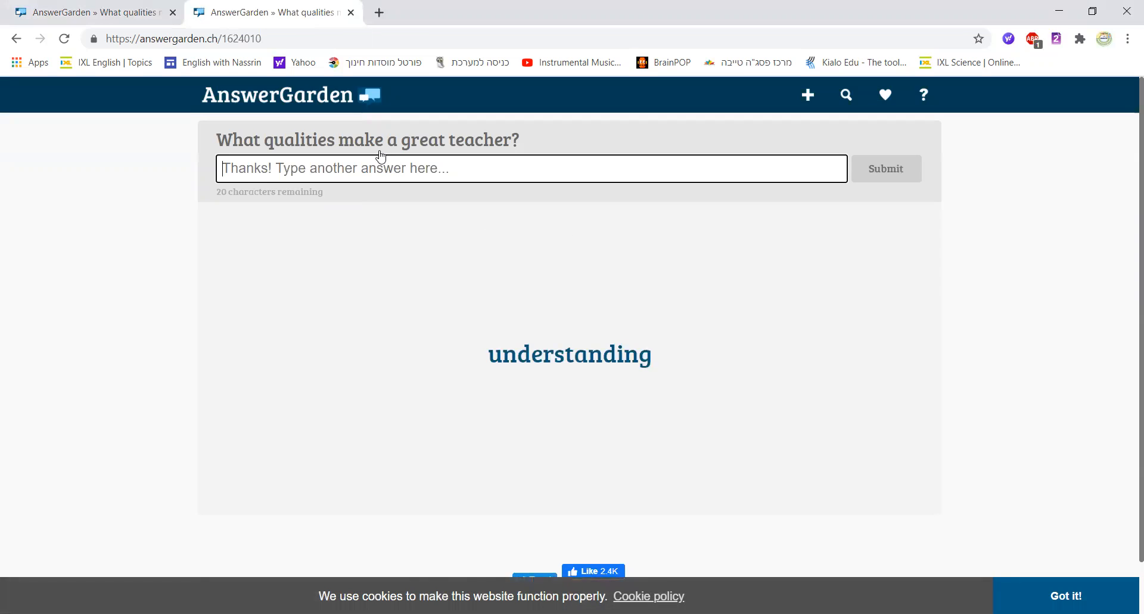
Step: Submit the previously entered answer "understanding" two more times to give it more weight in the word cloud
click(380, 162)
click(347, 199)
click(879, 173)
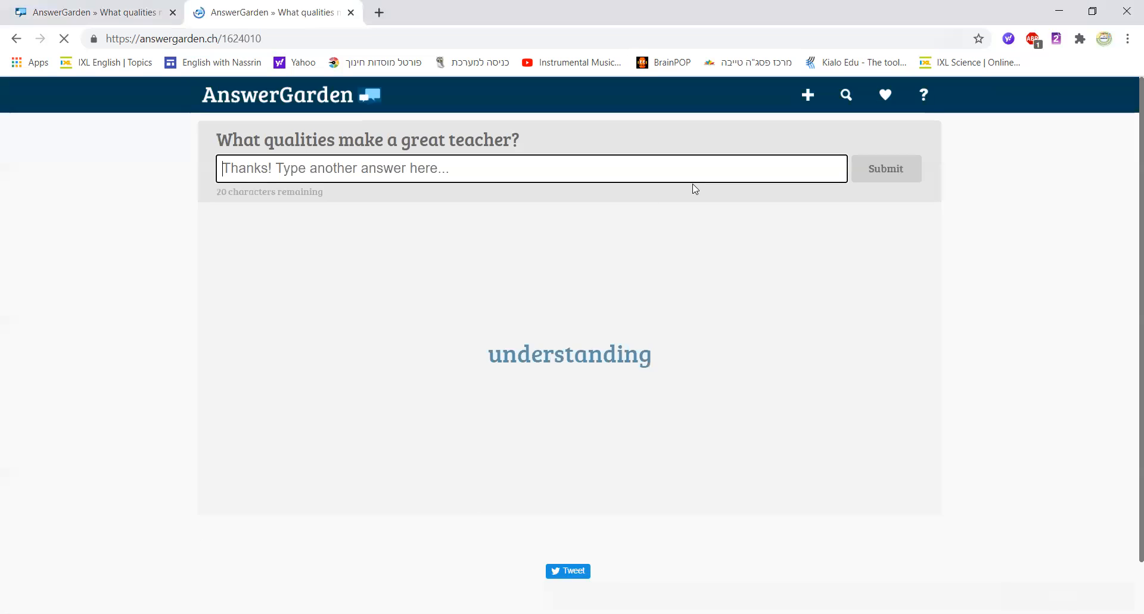
click(475, 172)
click(320, 205)
click(891, 177)
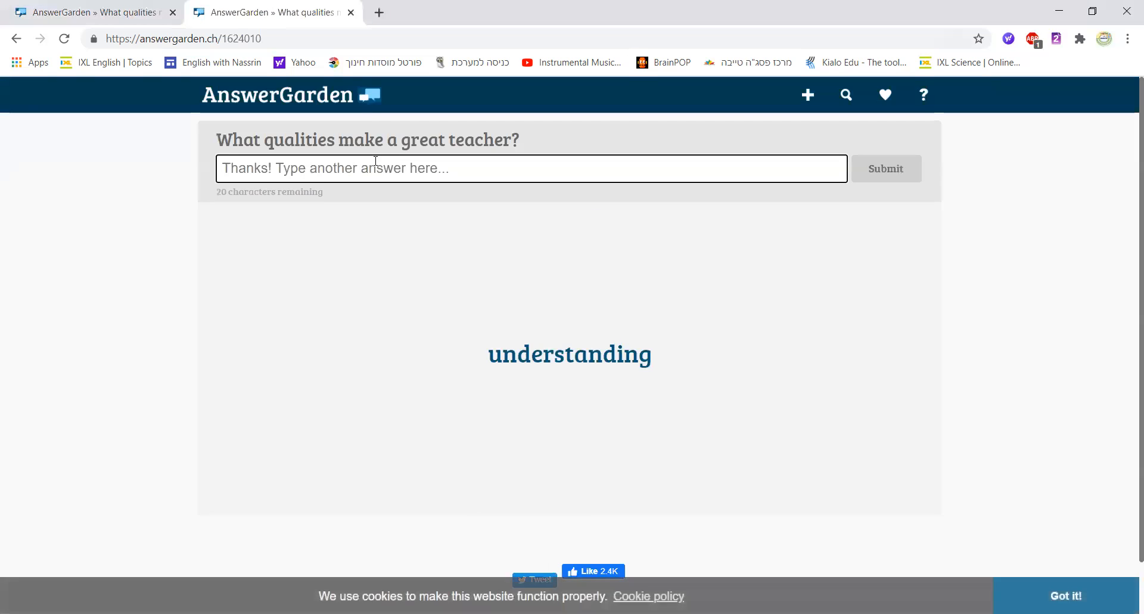
Step: Submit "patient" as another answer to the teacher question
click(364, 169)
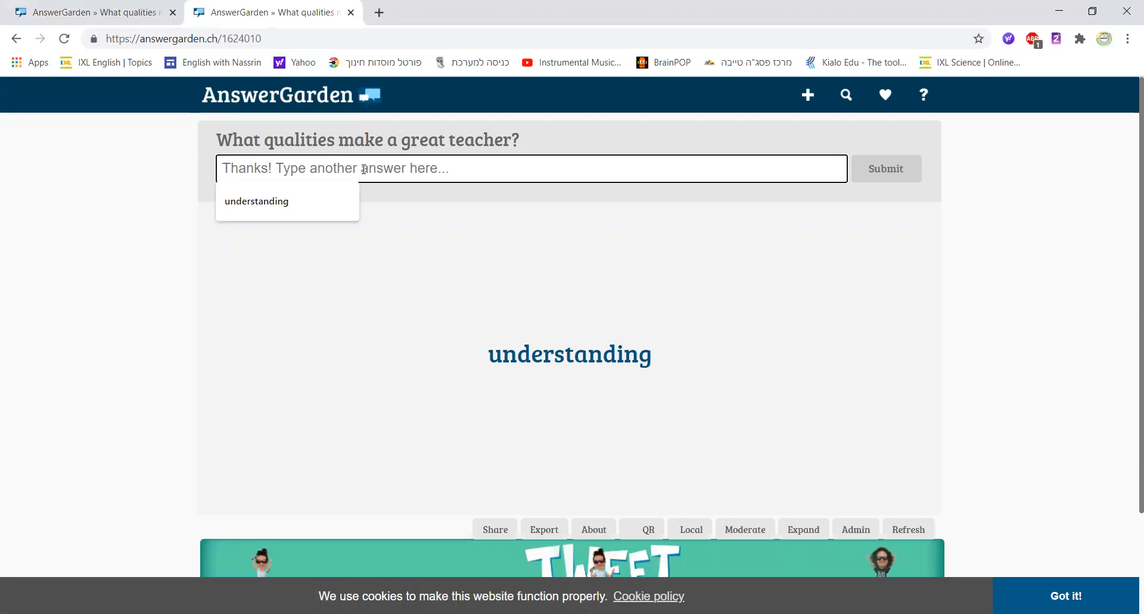
text(patient)
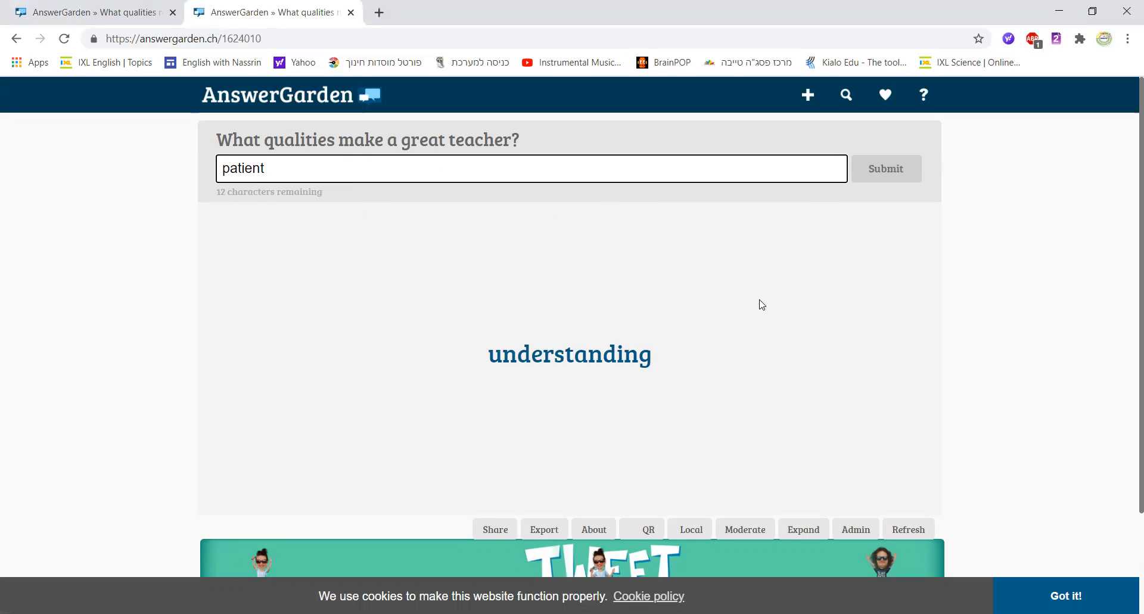
key(Return)
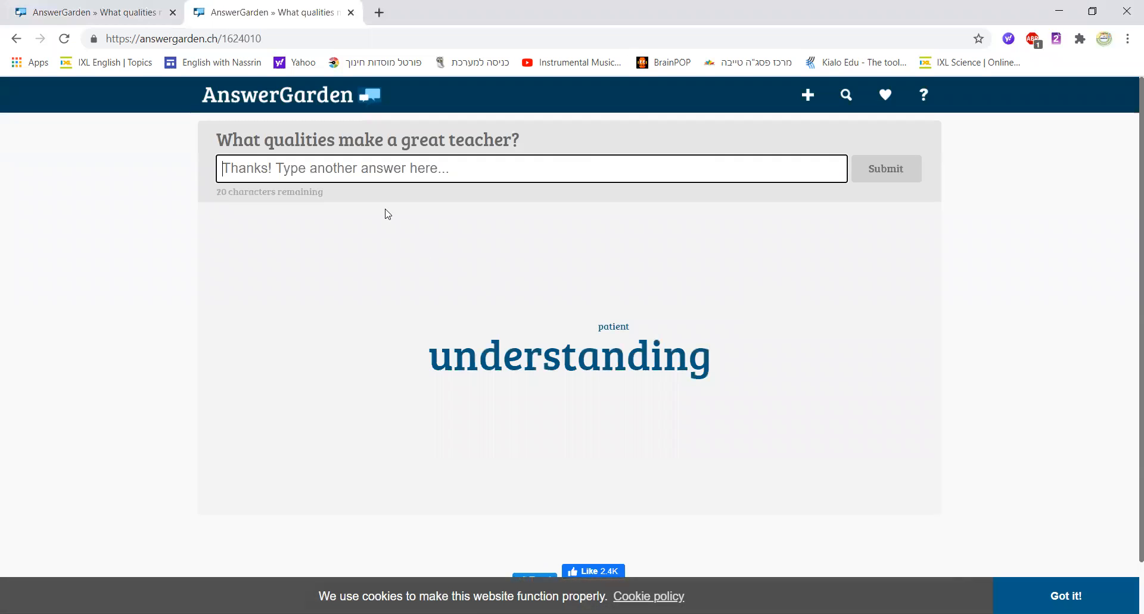
Step: Submit the answer "caring" twice to the teacher question
click(336, 168)
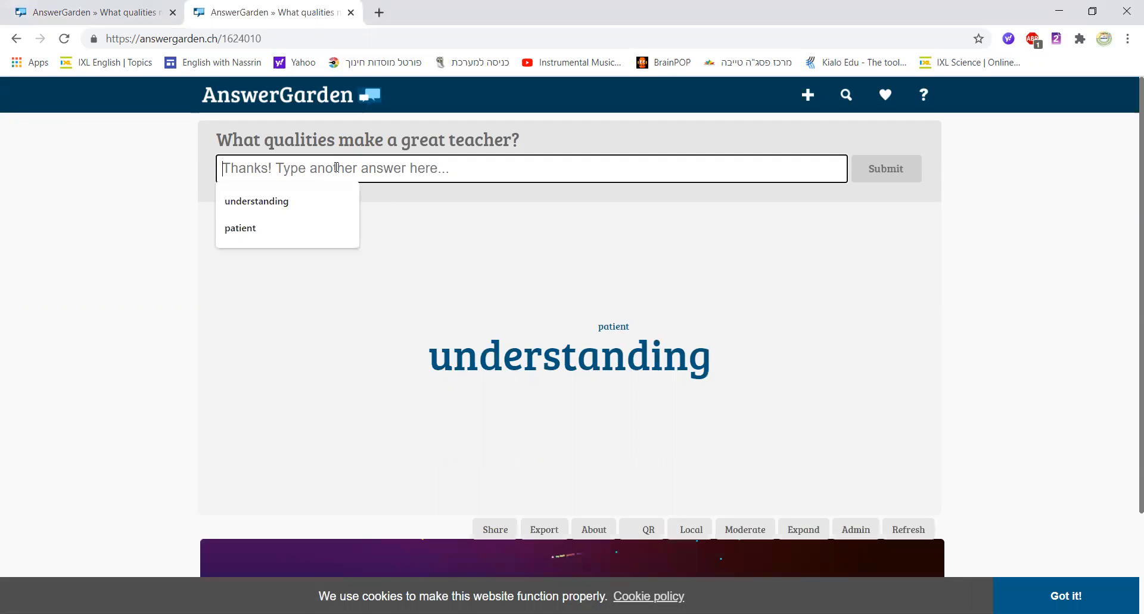
text(caring)
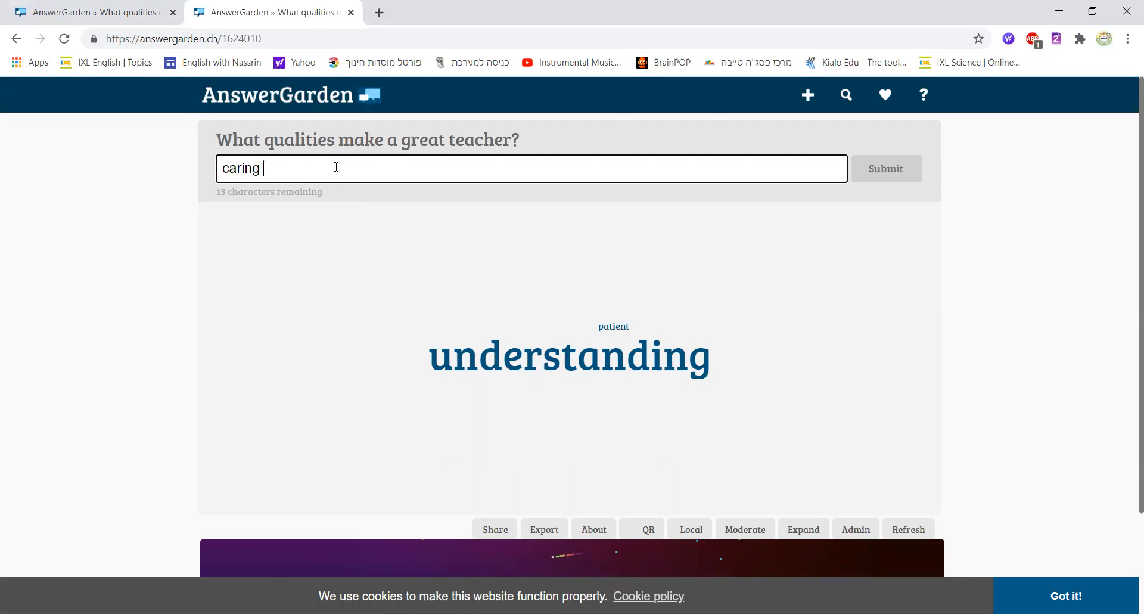
click(880, 174)
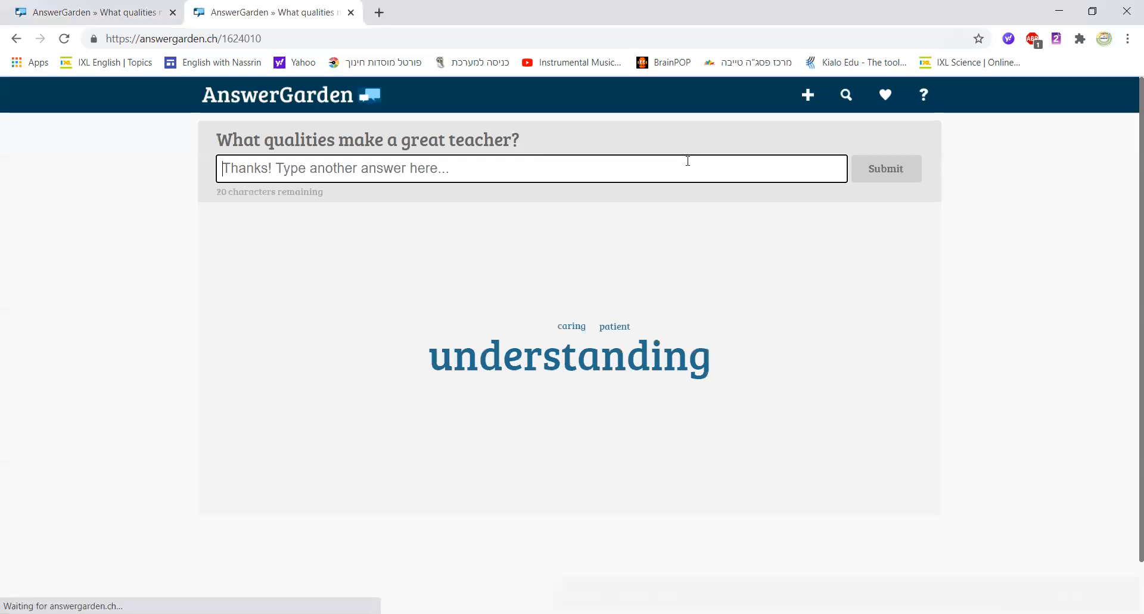
click(513, 160)
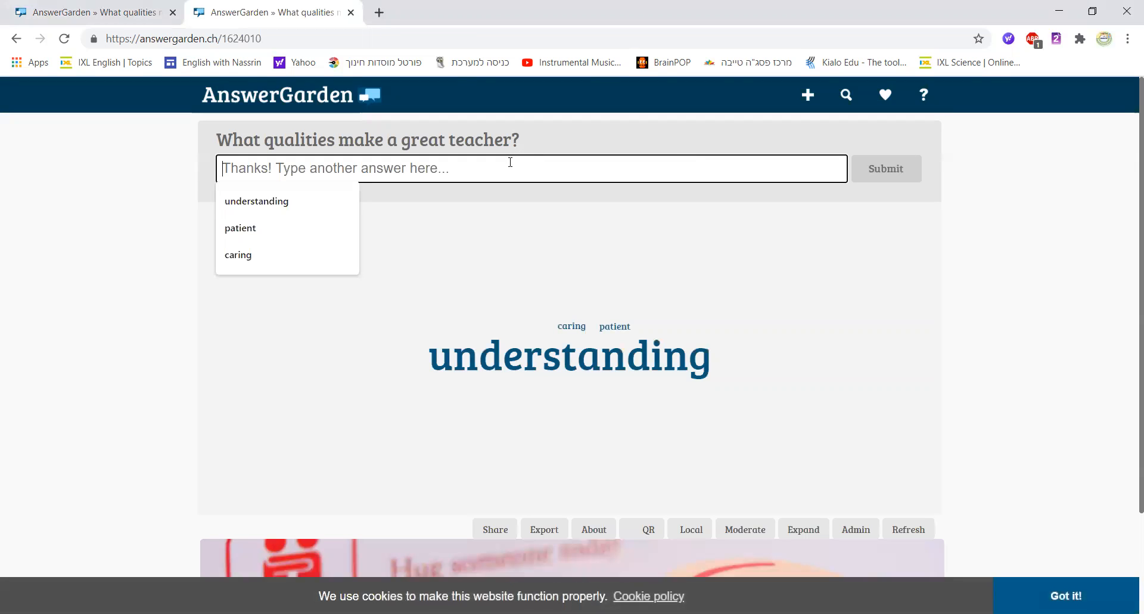
click(279, 271)
key(Return)
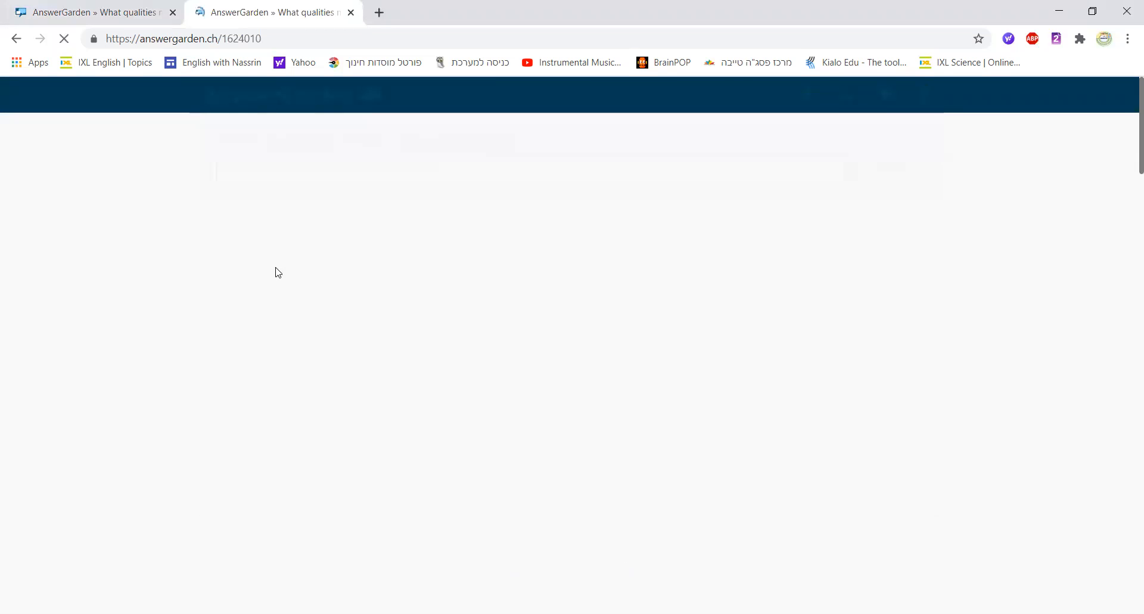
Step: Submit the answer "kind" three times, then dismiss the answer suggestions
click(378, 177)
text(kind)
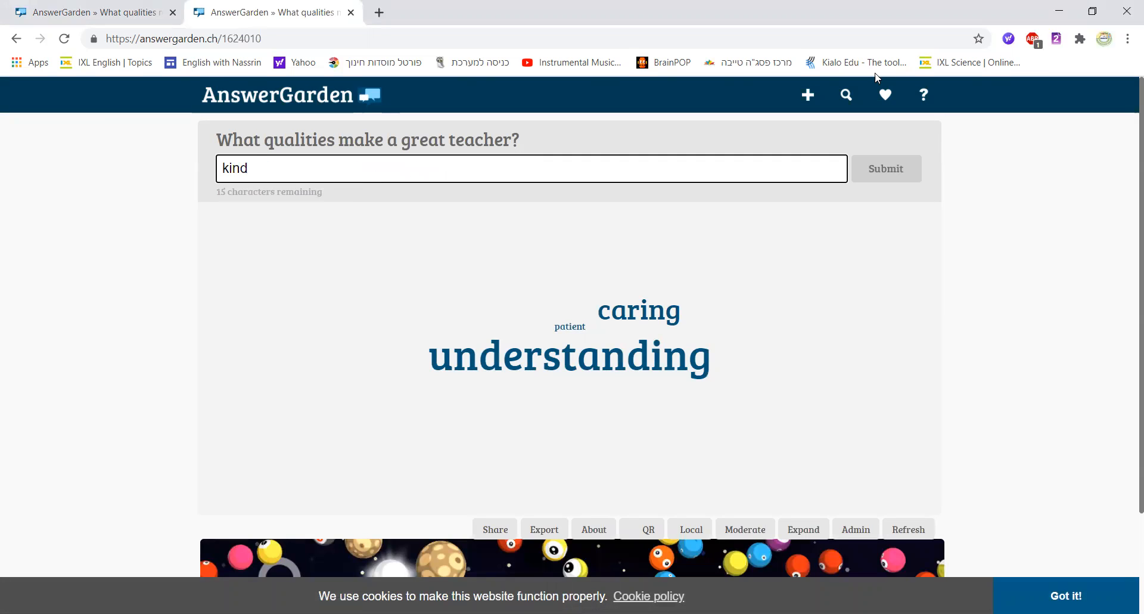
click(886, 169)
click(465, 168)
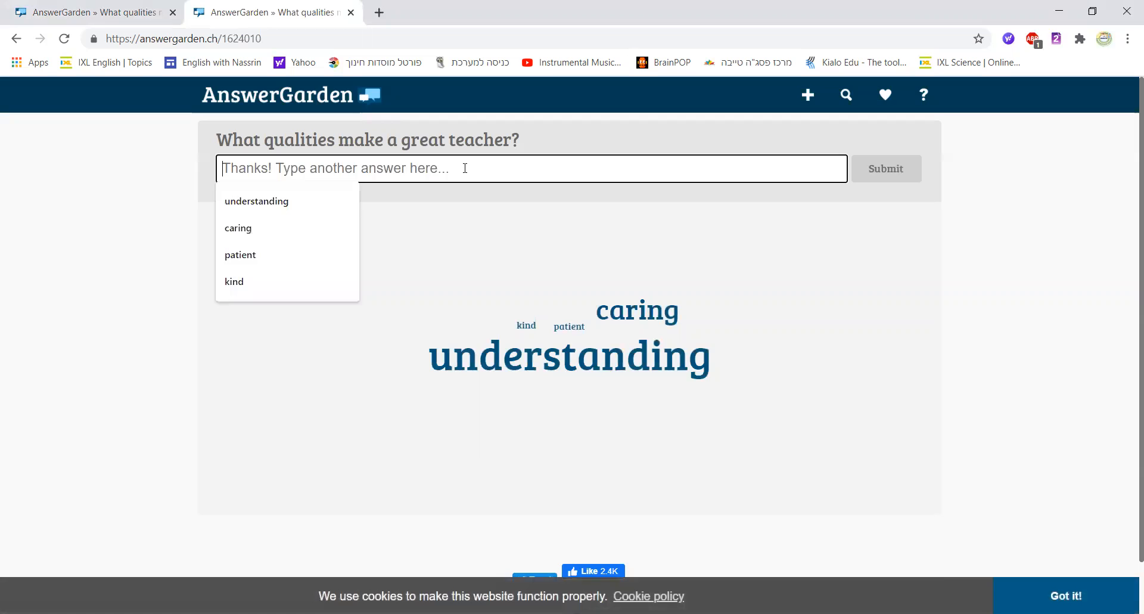
text(kind)
key(Return)
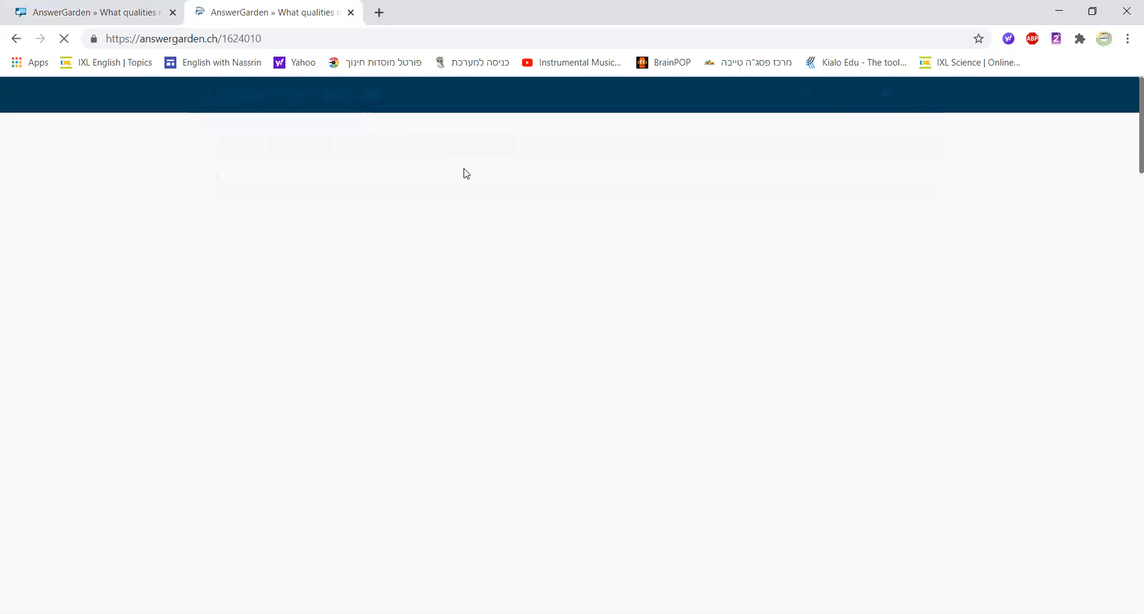
click(432, 167)
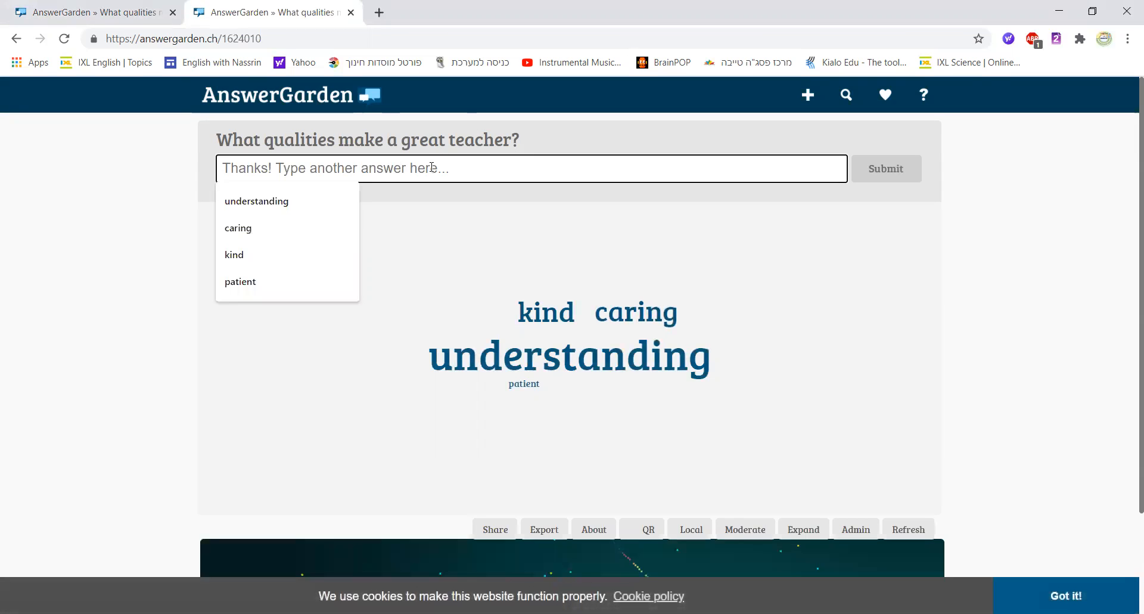
text(kind)
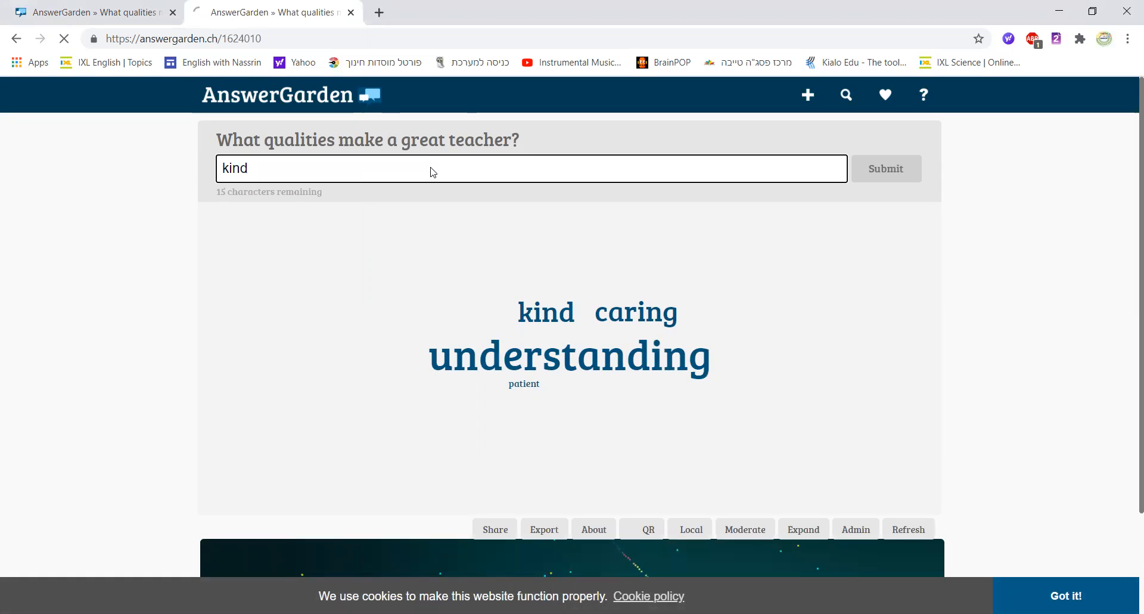
key(Return)
click(412, 171)
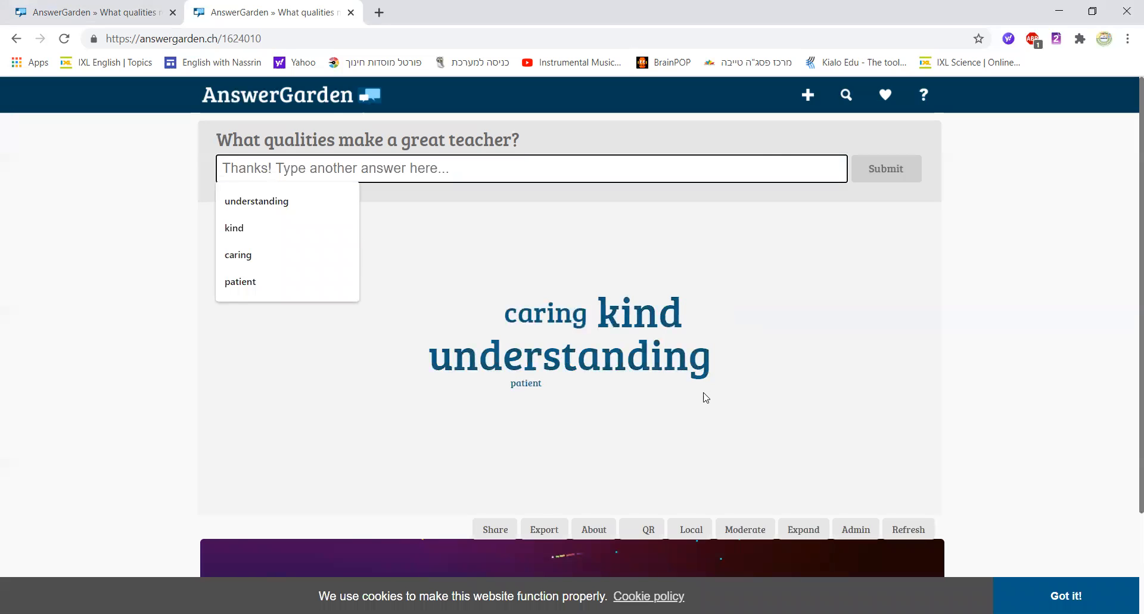
click(367, 347)
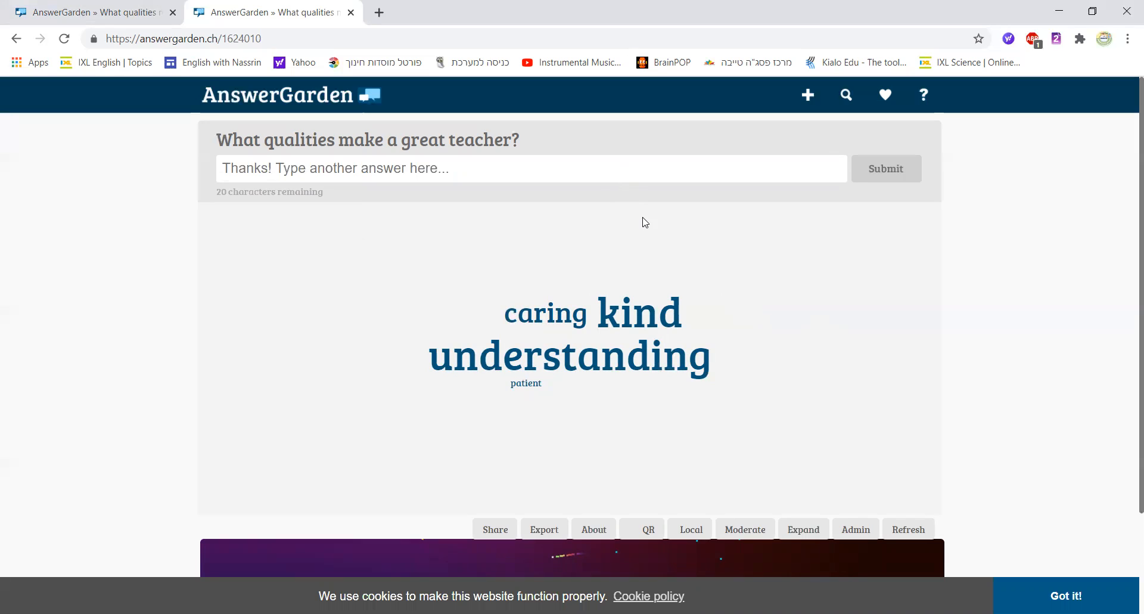
Step: Refresh the answer word cloud repeatedly to rearrange its words
mouse_move(587, 300)
click(903, 529)
click(903, 529)
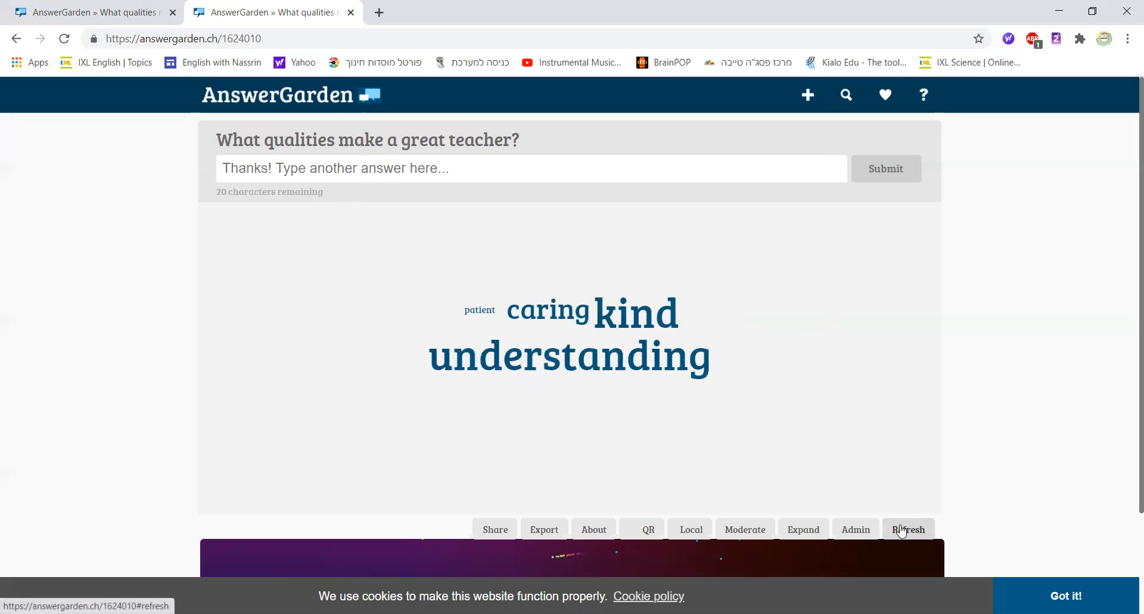
click(903, 530)
click(903, 529)
click(902, 530)
click(902, 530)
click(902, 530)
click(902, 530)
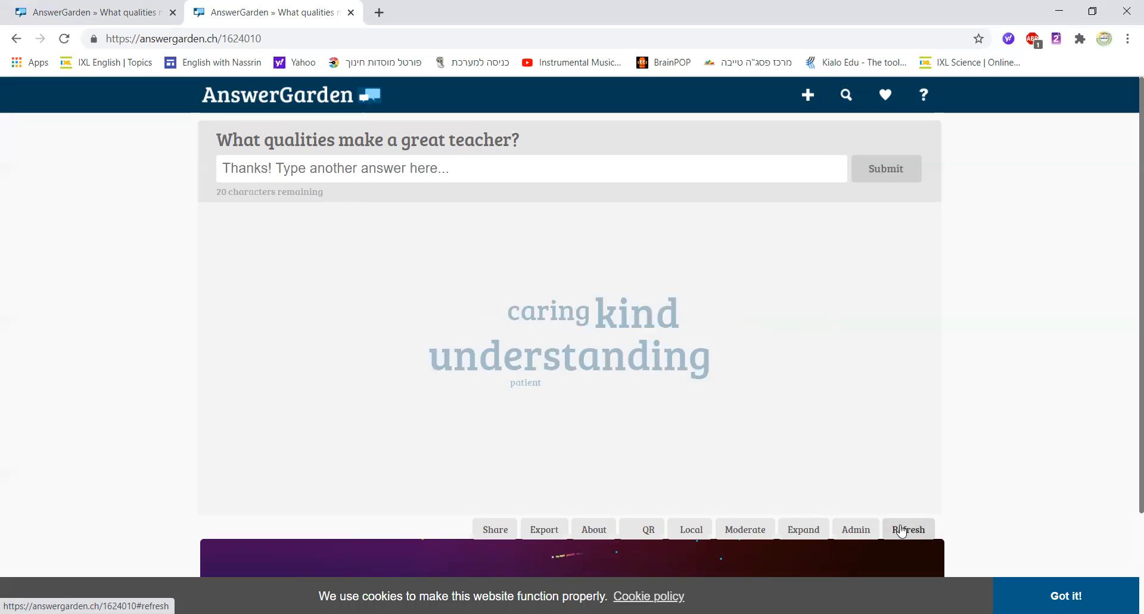
click(902, 530)
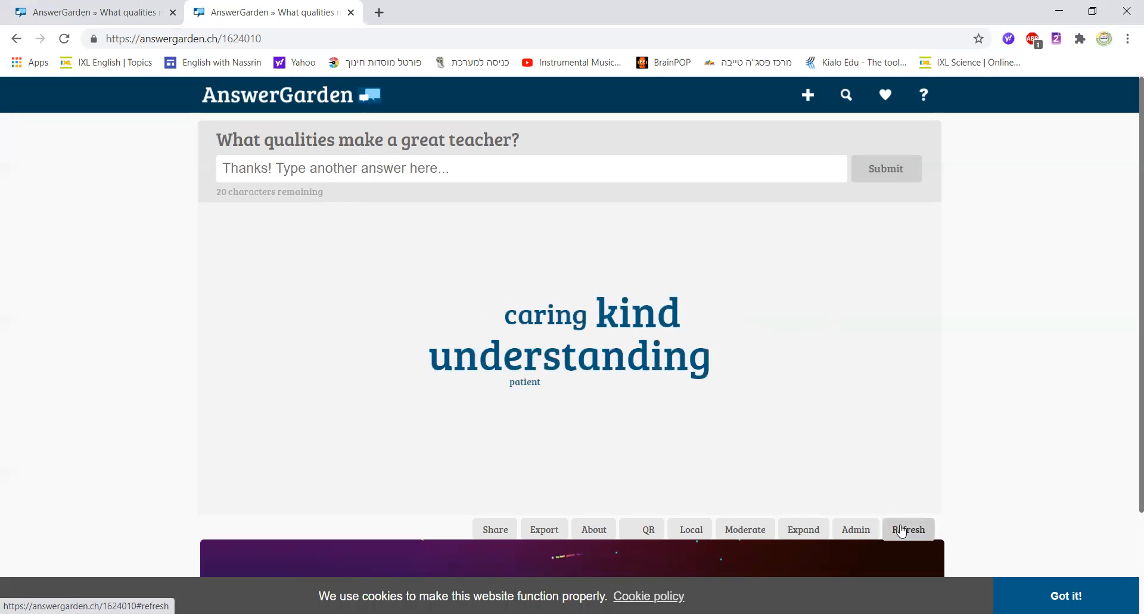
Step: Open the AnswerGarden's social network sharing options
scroll(1129, 352, down, 1)
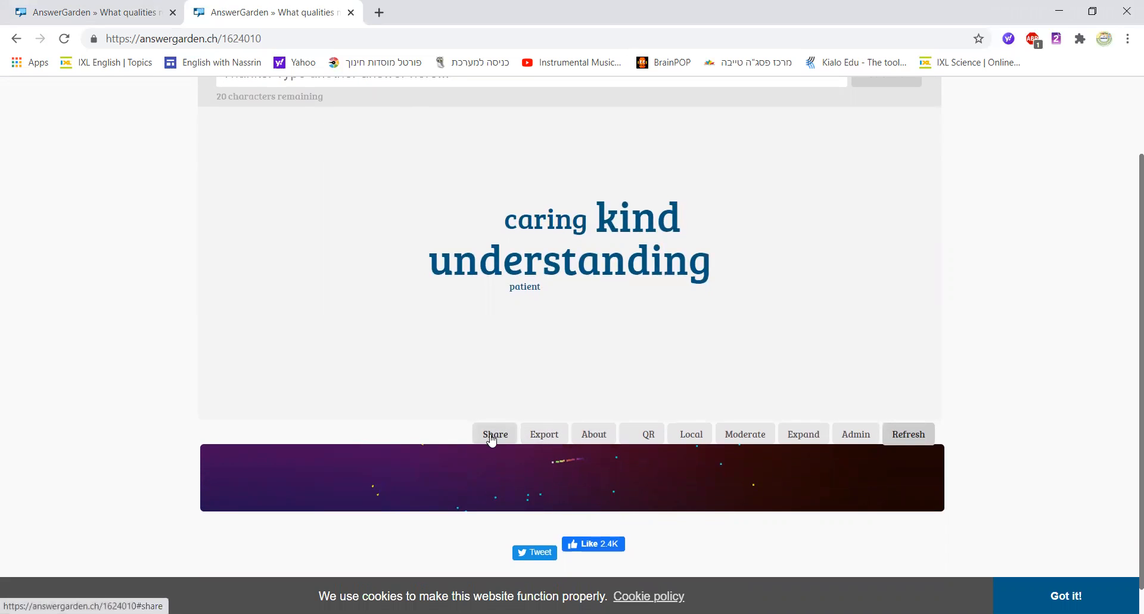
click(491, 439)
mouse_move(1126, 223)
mouse_down()
mouse_move(1125, 490)
mouse_move(1128, 374)
mouse_move(1116, 358)
mouse_move(1128, 241)
mouse_up()
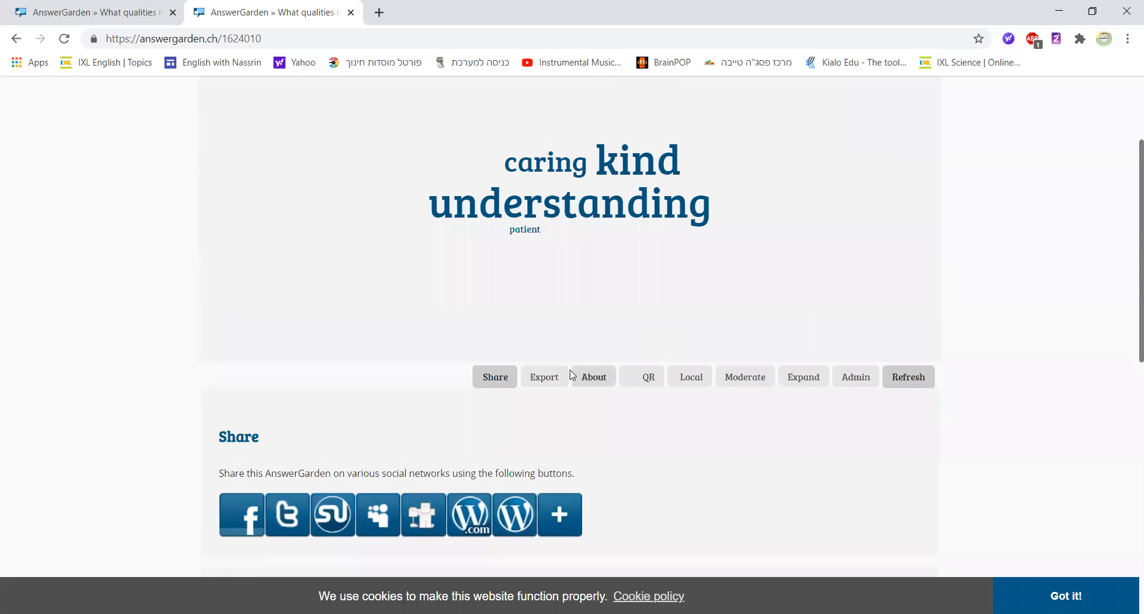
Step: Open the AnswerGarden's export options and review the export and API links
click(545, 377)
drag(1126, 352, 1128, 392)
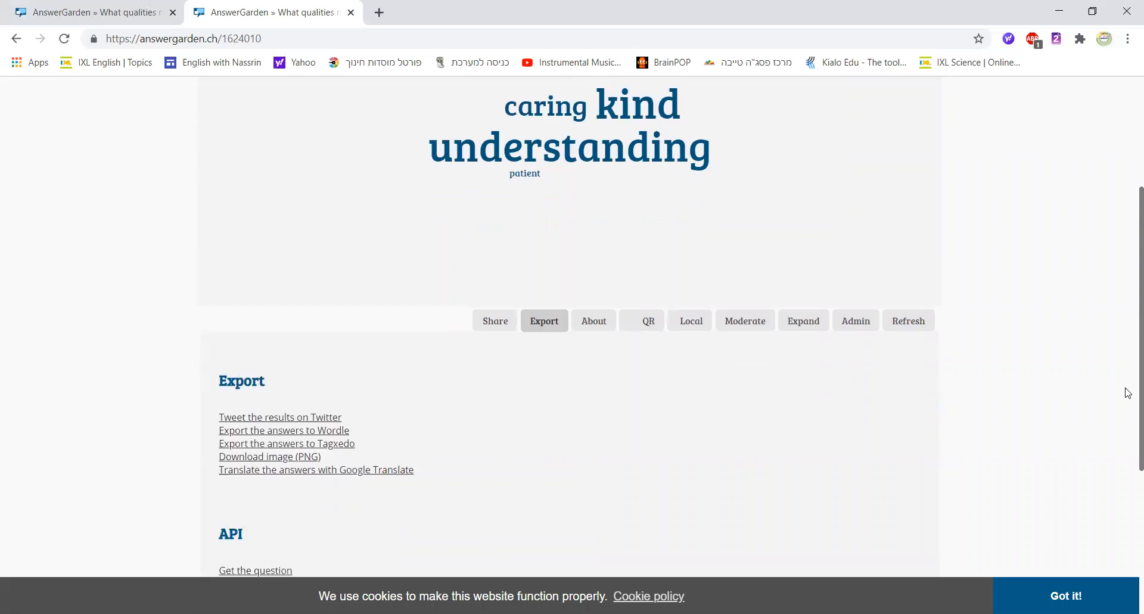
scroll(1128, 393, down, 3)
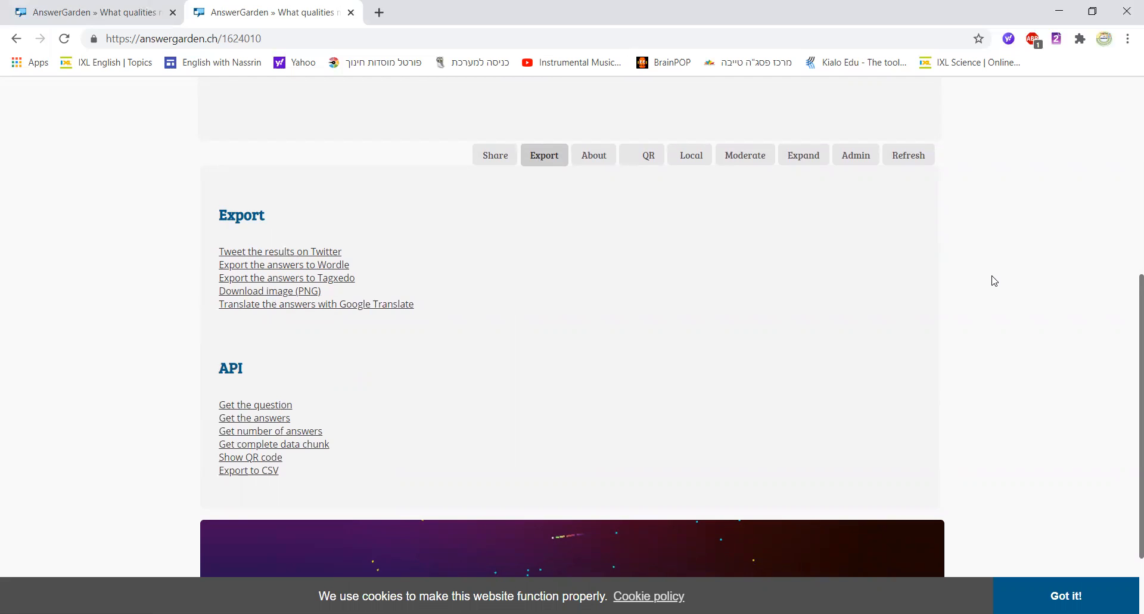
scroll(1128, 363, up, 4)
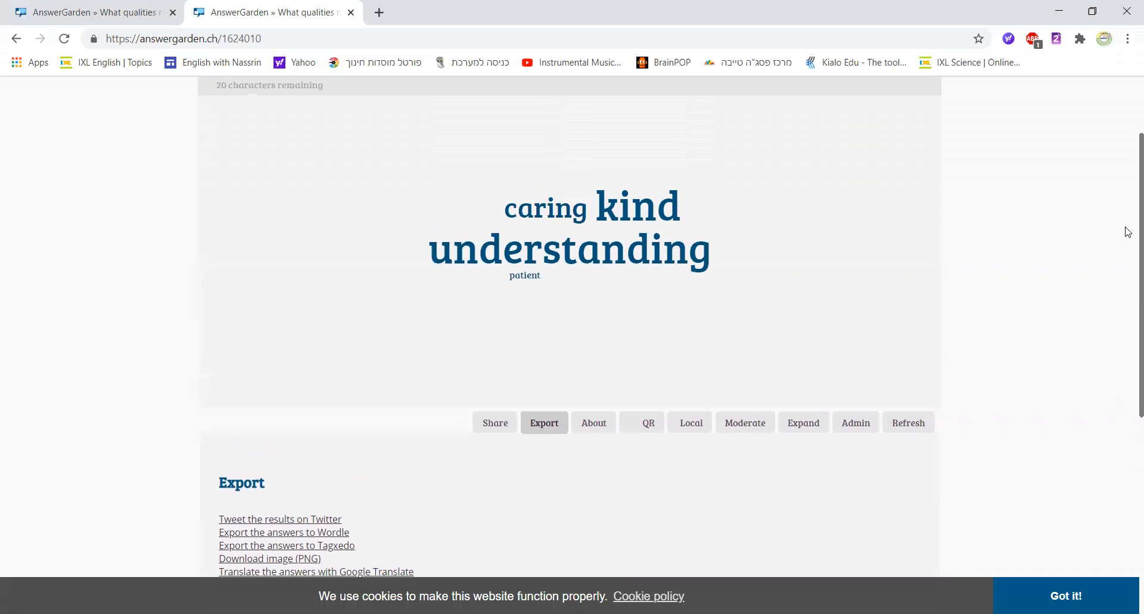
Step: Show the AnswerGarden's QR code and view it in full with its web address
click(644, 430)
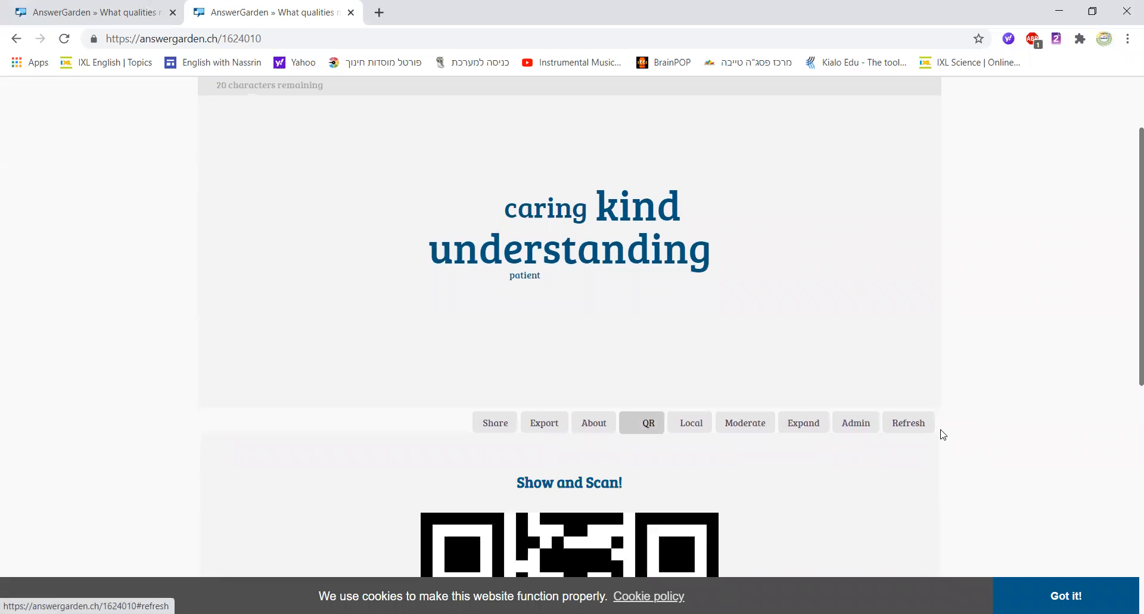
scroll(1128, 208, down, 5)
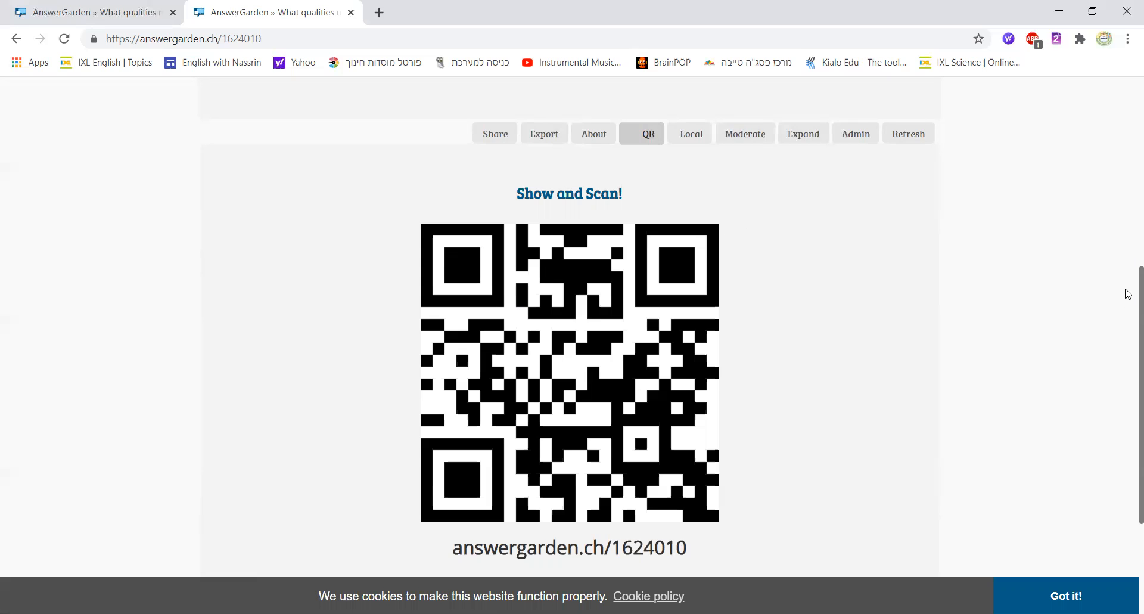
scroll(1127, 298, up, 2)
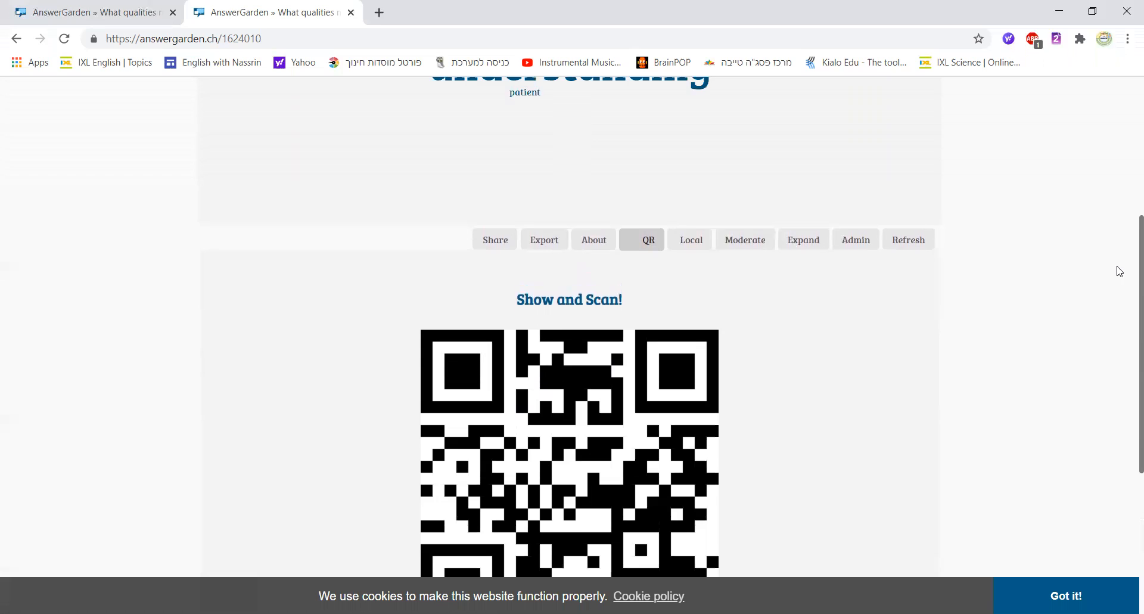
scroll(1119, 272, up, 3)
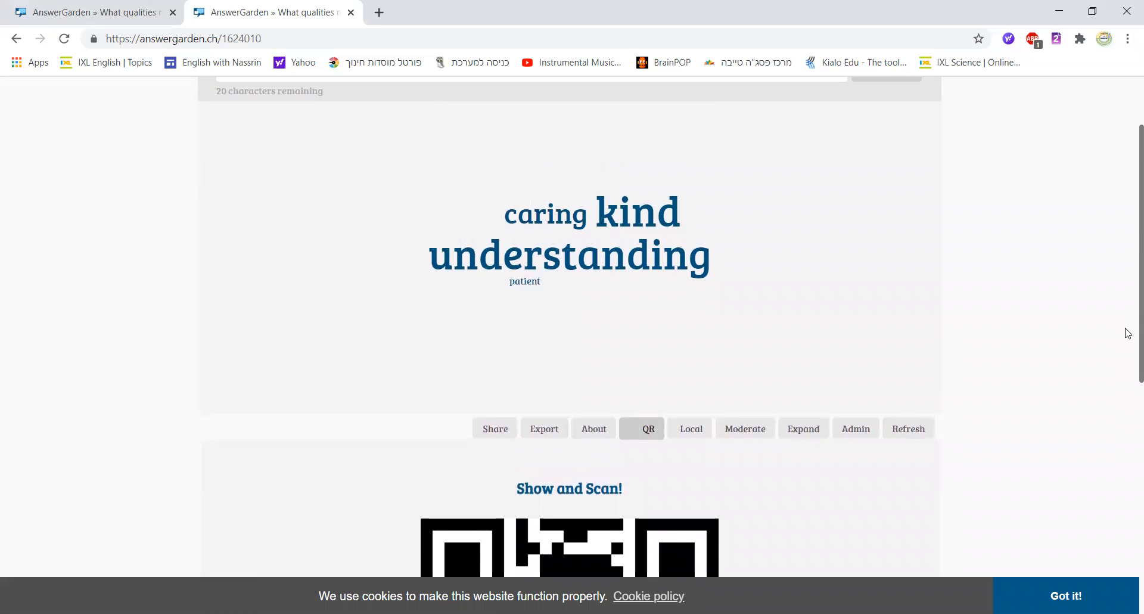
scroll(1127, 337, down, 1)
Step: Refresh the word cloud once more and return to the question
scroll(1127, 315, up, 2)
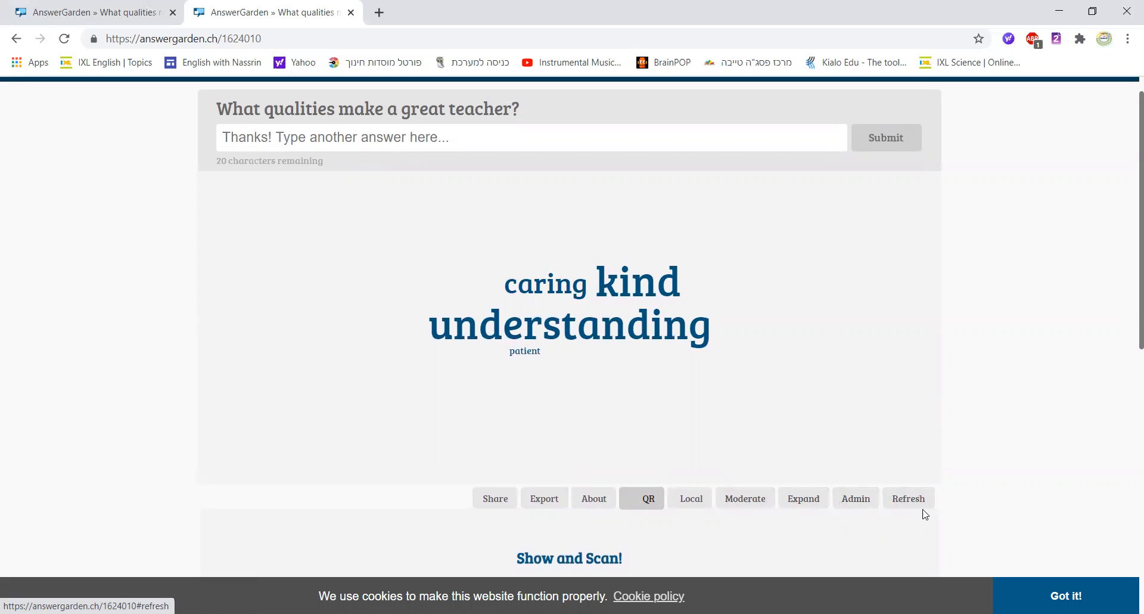
click(902, 507)
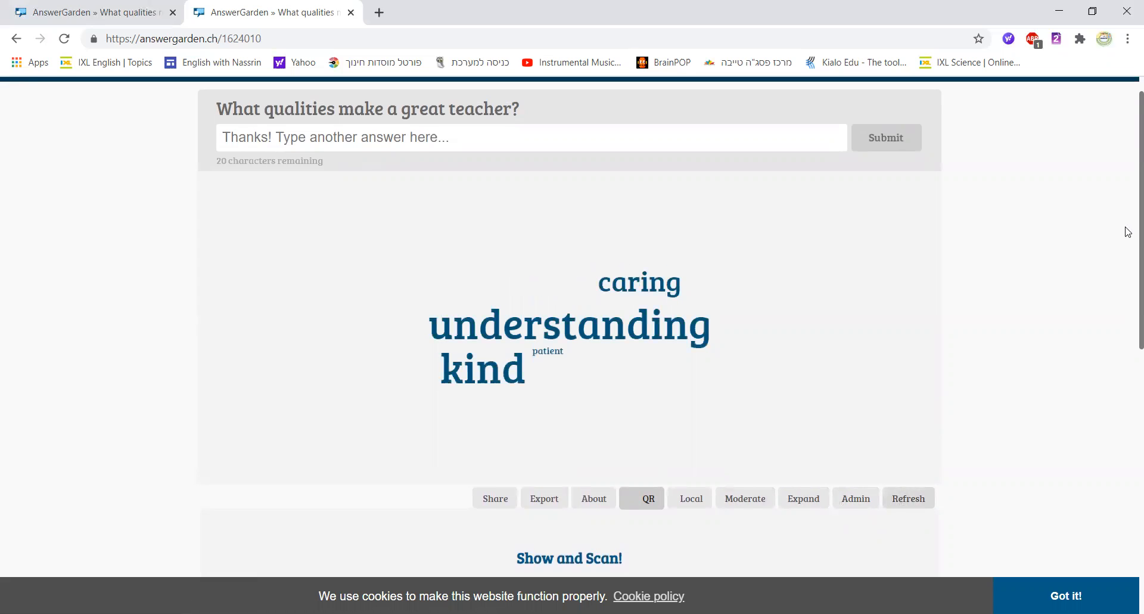
scroll(1129, 209, up, 1)
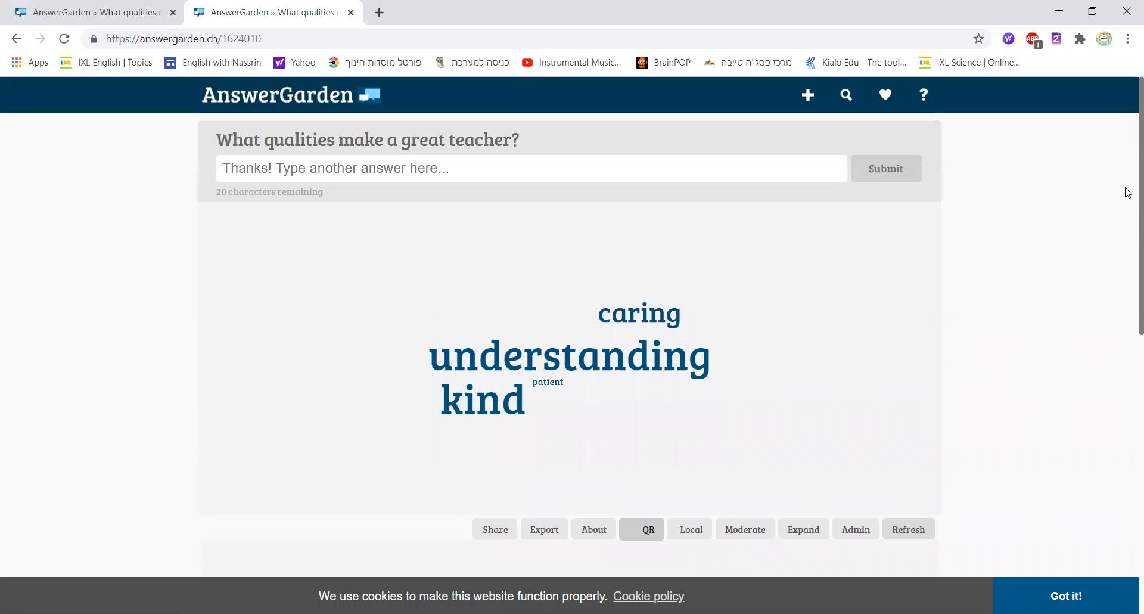